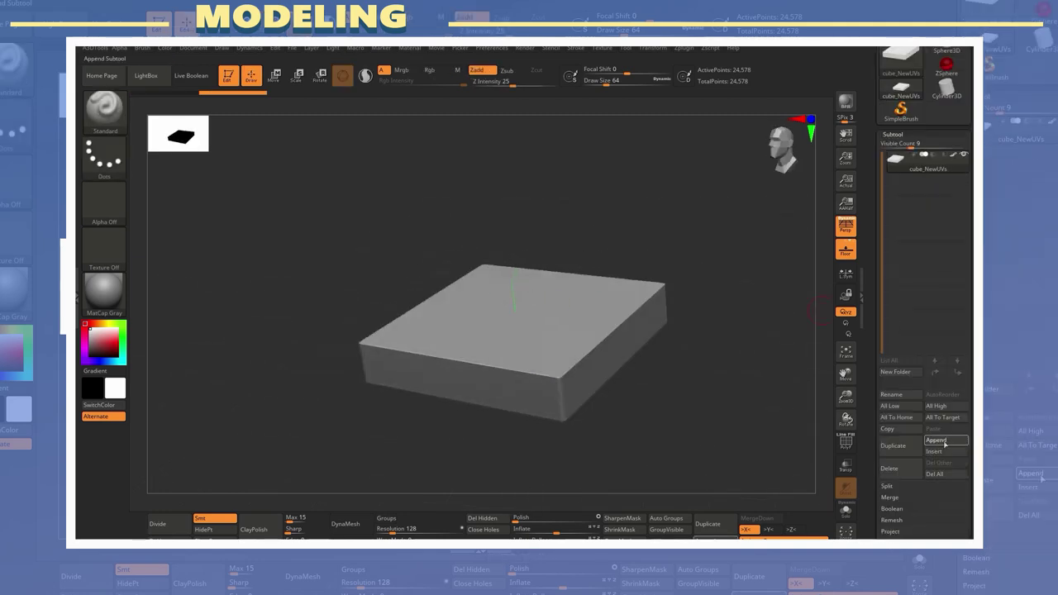
# Step: Append a cylinder to the square slab after deleting the wrongly added rounded-top primitive, and lower the cylinder onto the slab's top
pyautogui.click(936, 439)
pyautogui.click(666, 353)
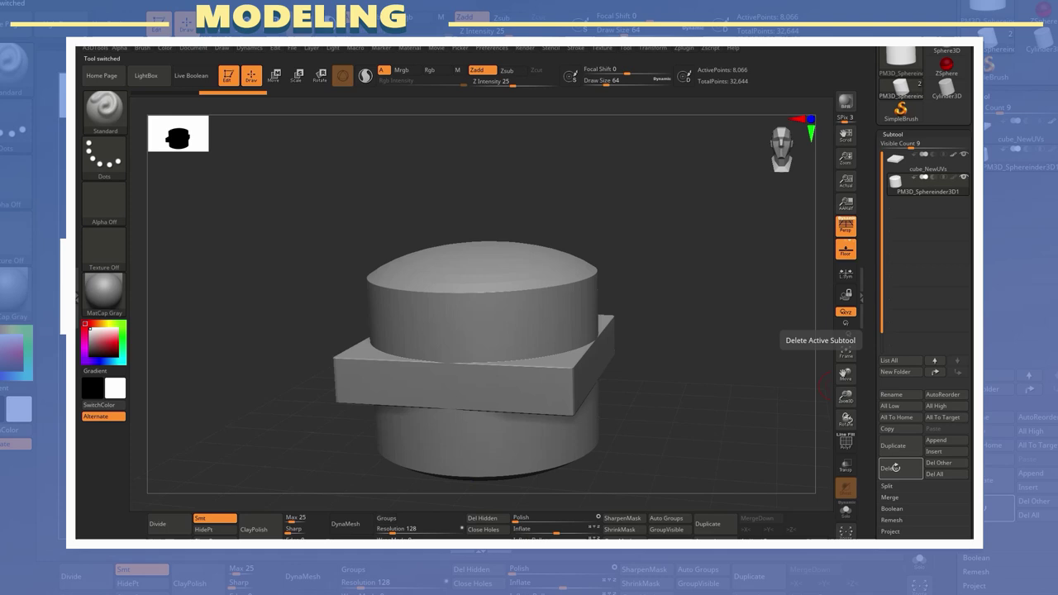
pyautogui.click(895, 468)
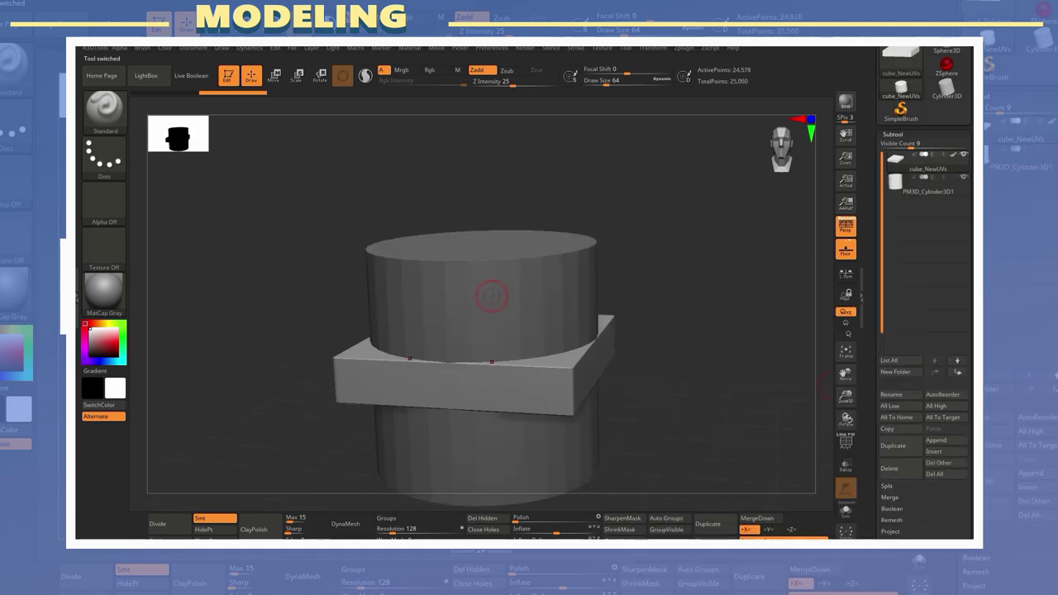
pyautogui.press('w')
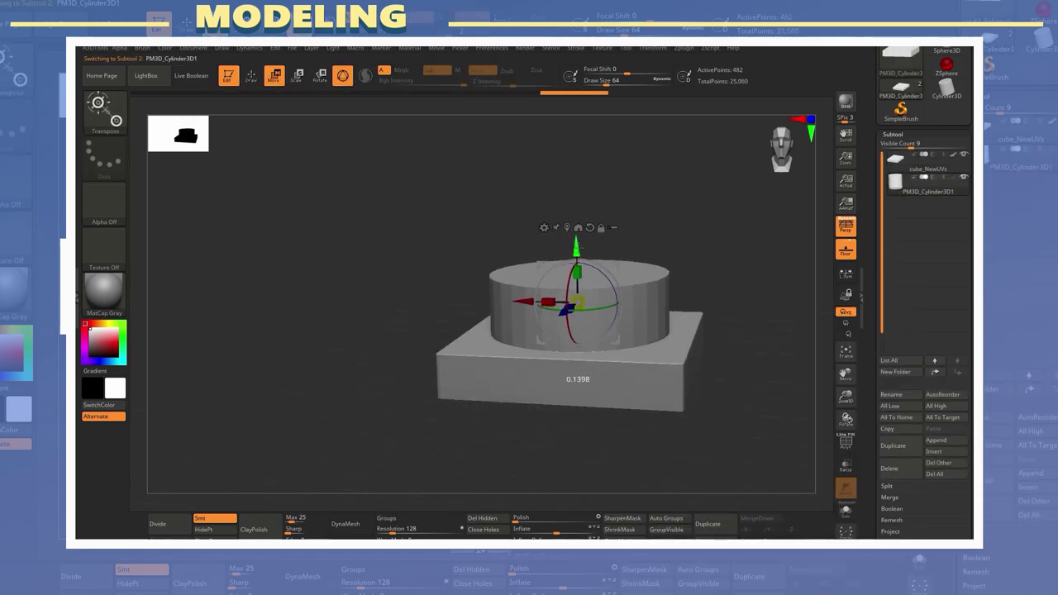
pyautogui.keyDown('ctrl'); pyautogui.moveTo(609, 240); pyautogui.dragTo(216, 438); pyautogui.keyUp('ctrl')
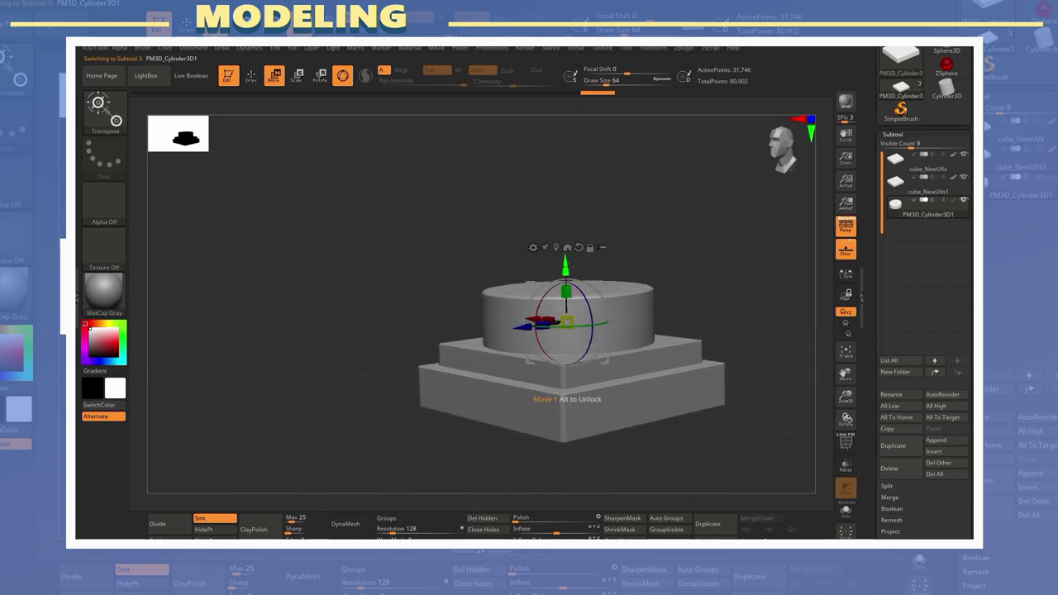
# Step: Stack a duplicate of the cylinder on top as a second drum, and flatten another copy into a wide ring on the slab
pyautogui.keyDown('ctrl'); pyautogui.moveTo(562, 248); pyautogui.dragTo(562, 186); pyautogui.keyUp('ctrl')
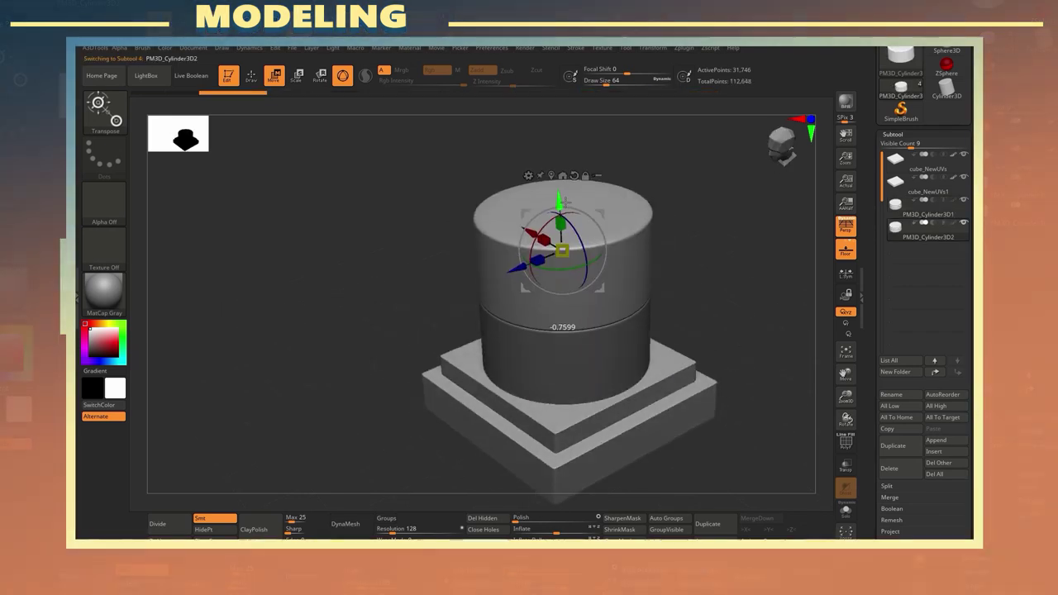
pyautogui.moveTo(629, 273); pyautogui.dragTo(626, 344)
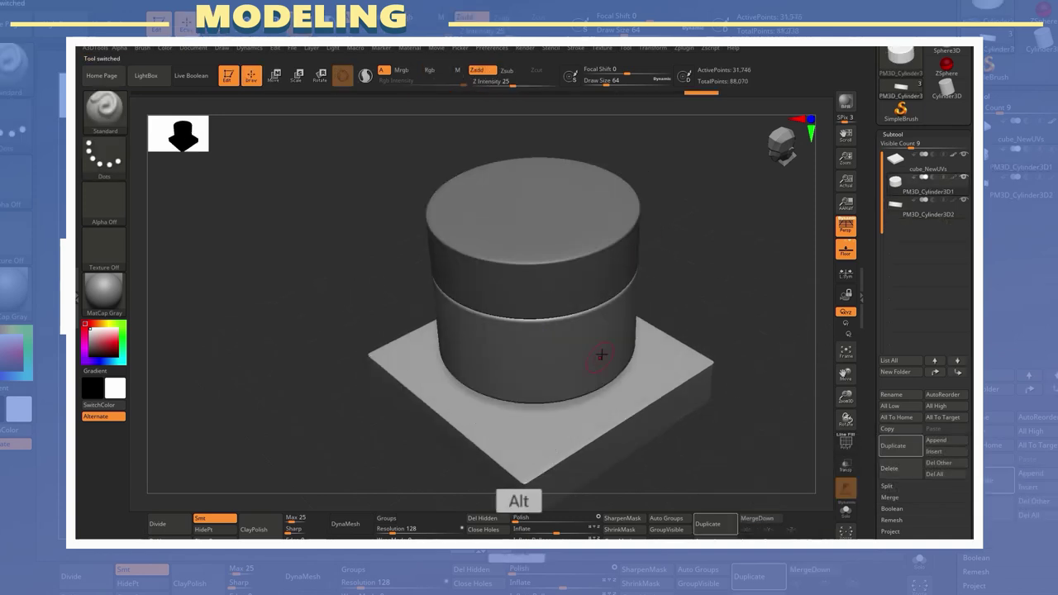
pyautogui.press('w')
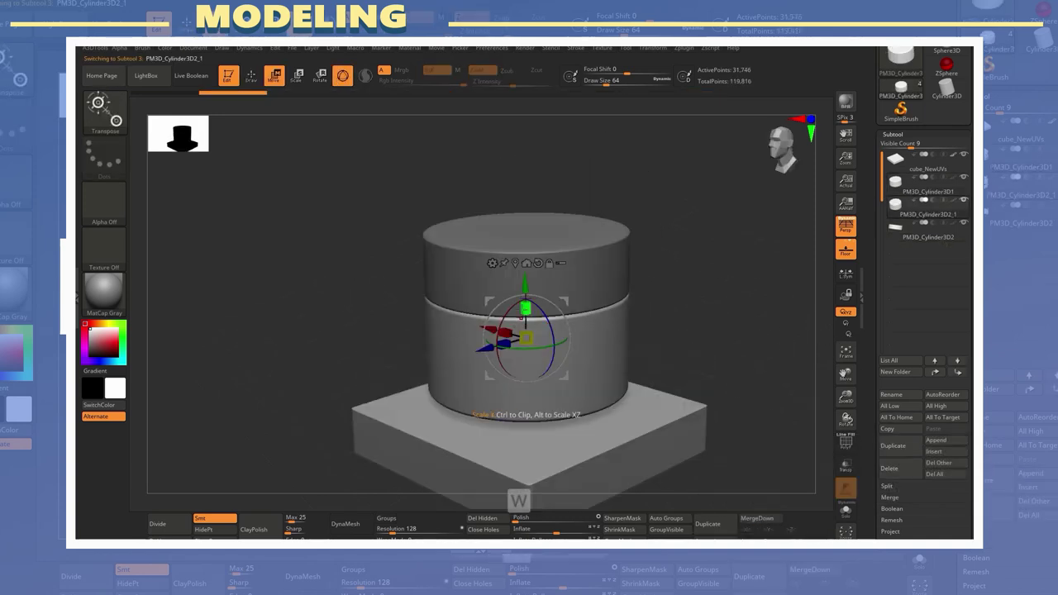
pyautogui.moveTo(531, 404); pyautogui.dragTo(584, 351)
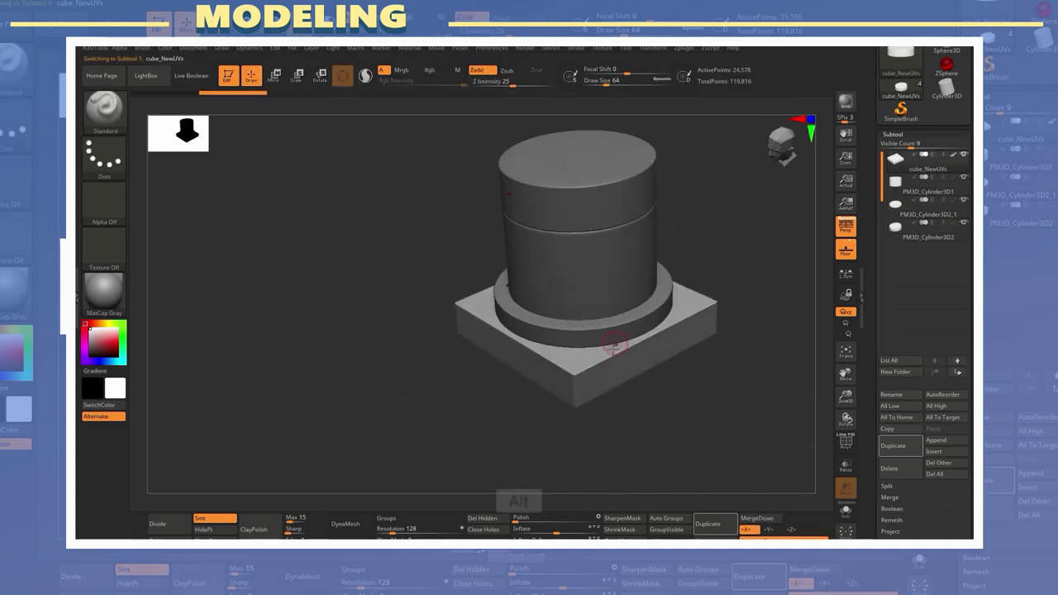
# Step: Remesh the square slab with DynaMesh at resolution 128 and bevel its edges and corners with the TrimDynamic brush
pyautogui.keyDown('alt'); pyautogui.moveTo(613, 345); pyautogui.dragTo(744, 323); pyautogui.keyUp('alt')
pyautogui.click(878, 298)
pyautogui.press('b')
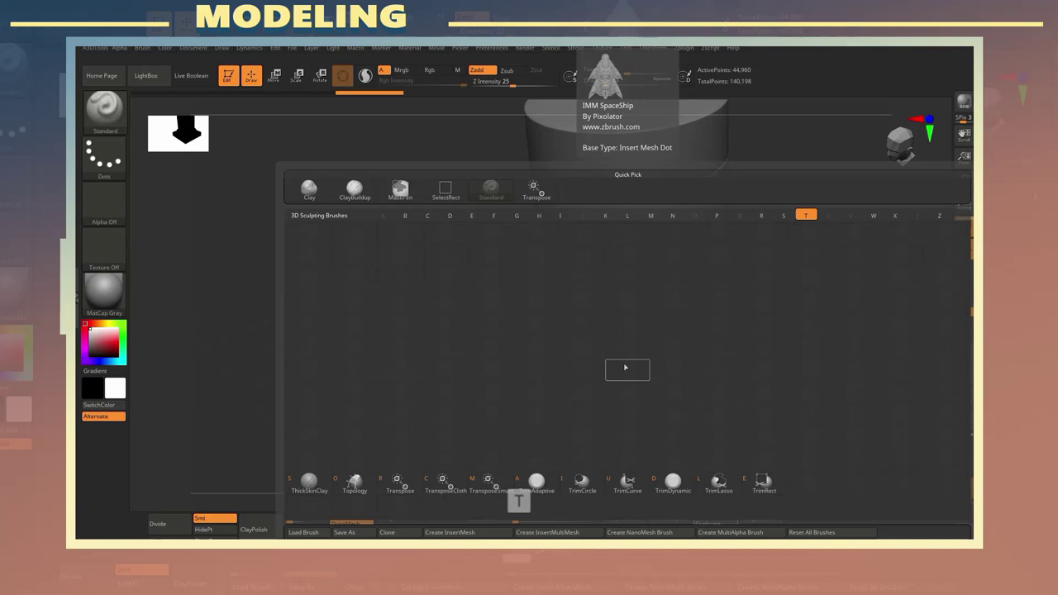
pyautogui.press('t')
pyautogui.press('d')
pyautogui.moveTo(578, 388); pyautogui.dragTo(570, 339)
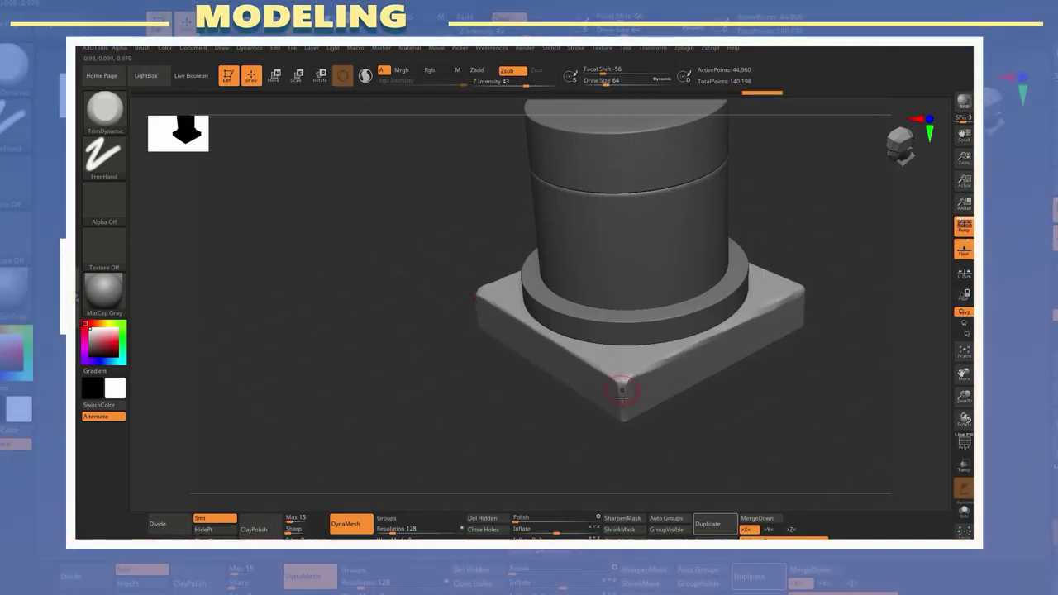
pyautogui.moveTo(397, 389); pyautogui.dragTo(356, 322)
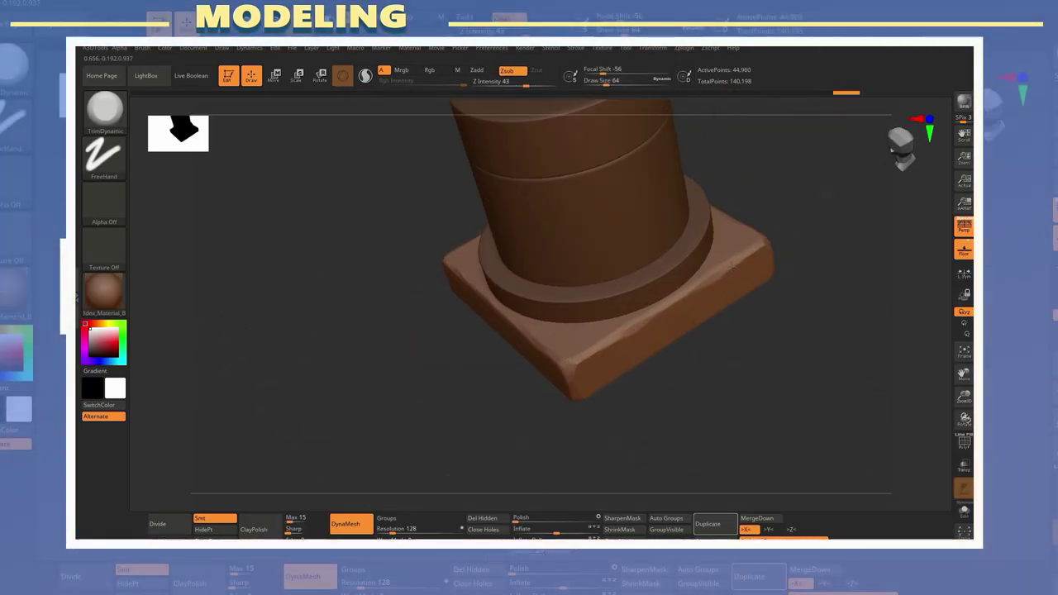
pyautogui.moveTo(734, 270); pyautogui.dragTo(647, 364)
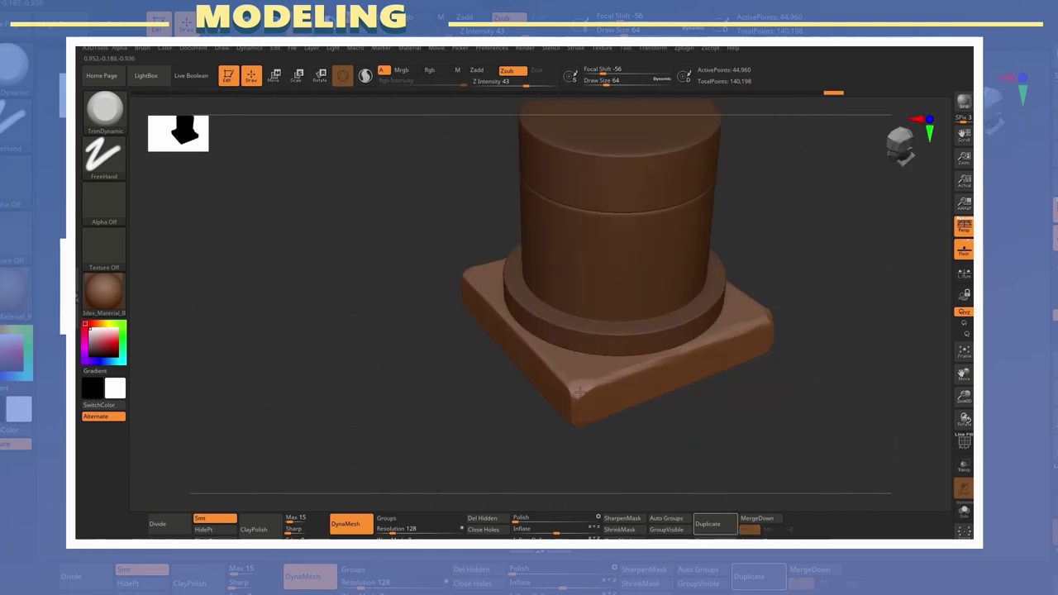
# Step: Push the square slab's edges into an uneven shape with the Move brush at a draw size of about 172
pyautogui.press('b')
pyautogui.press('m')
pyautogui.press('v')
pyautogui.press('space')
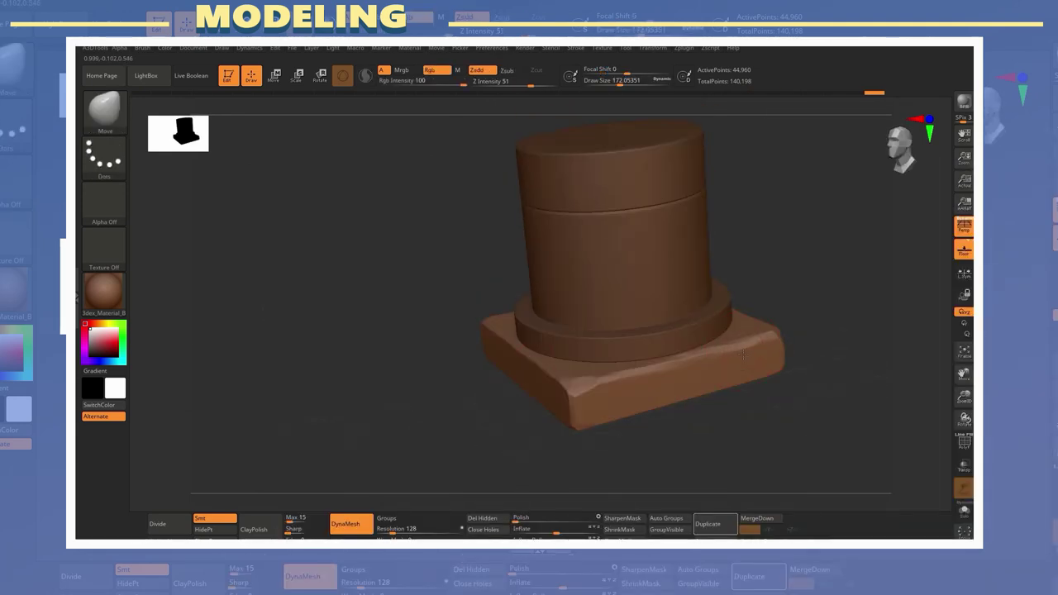
pyautogui.keyDown('shift'); pyautogui.moveTo(526, 349); pyautogui.dragTo(537, 367, button='right'); pyautogui.keyUp('shift')
pyautogui.moveTo(460, 345)
pyautogui.keyDown('alt'); pyautogui.mouseDown(button='right')
pyautogui.moveTo(512, 370)
pyautogui.moveTo(512, 356)
pyautogui.moveTo(594, 310)
pyautogui.moveTo(593, 339)
pyautogui.moveTo(628, 314)
pyautogui.moveTo(770, 311)
pyautogui.mouseUp(button='right'); pyautogui.keyUp('alt')
# Step: Carve worn chips into the slab's upper edges and corners with the TrimDynamic brush at a draw size of about 77
pyautogui.press('b')
pyautogui.press('t')
pyautogui.press('d')
pyautogui.press('space')
pyautogui.press('space')
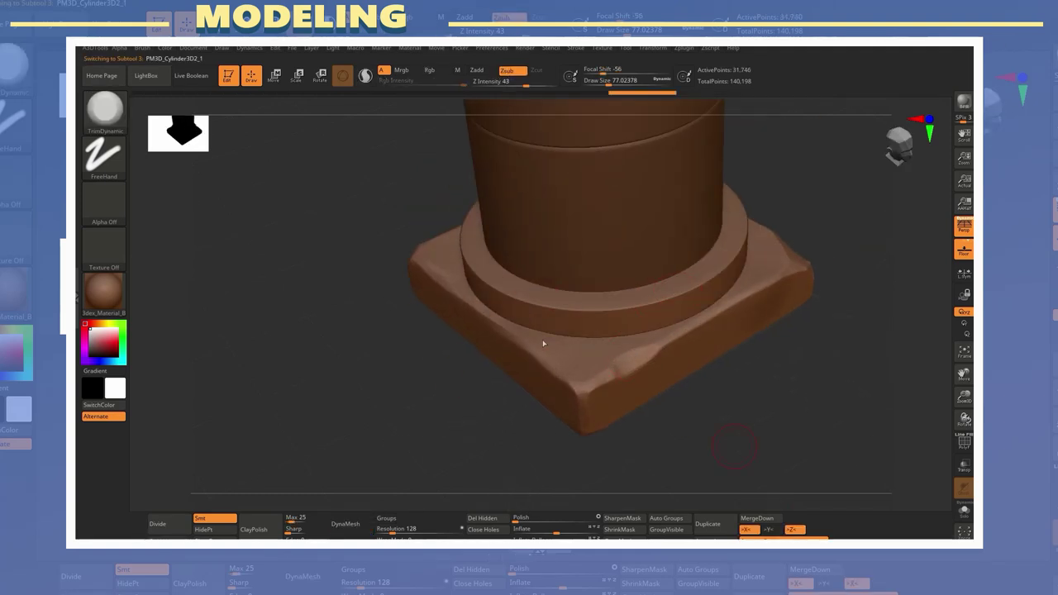
# Step: Remesh the ring above the slab with DynaMesh at resolution 128 and round its rim all around with the TrimDynamic brush
pyautogui.click(347, 523)
pyautogui.press('space')
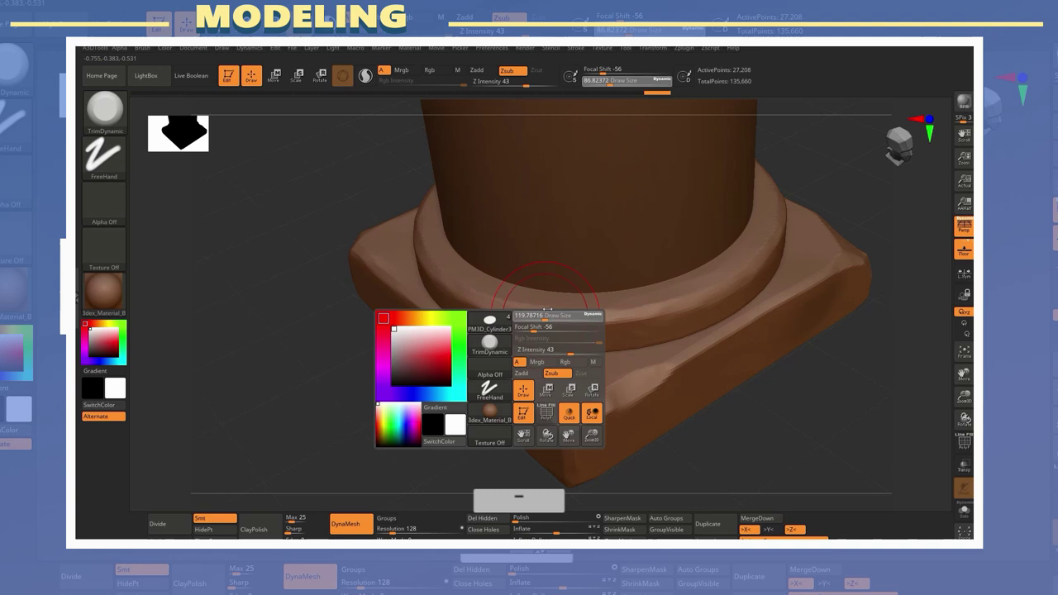
pyautogui.moveTo(607, 315); pyautogui.dragTo(636, 309)
pyautogui.moveTo(425, 270)
pyautogui.mouseDown(button='right')
pyautogui.moveTo(628, 234)
pyautogui.moveTo(701, 301)
pyautogui.mouseUp(button='right')
pyautogui.press('r')
pyautogui.press('q')
pyautogui.moveTo(591, 275); pyautogui.dragTo(626, 300, button='right')
pyautogui.press('space')
pyautogui.moveTo(521, 298); pyautogui.dragTo(733, 274, button='right')
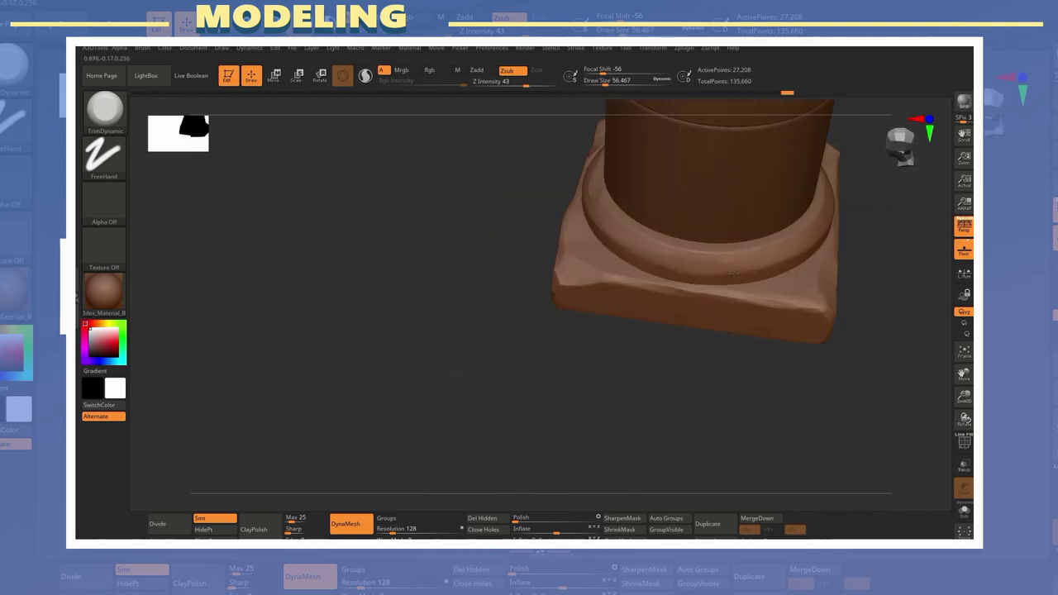
# Step: Remesh the lower drum with DynaMesh at resolution 128 and soften its upper rim with the TrimDynamic brush
pyautogui.moveTo(790, 246); pyautogui.dragTo(620, 268, button='right')
pyautogui.press('space')
pyautogui.keyDown('alt'); pyautogui.click(620, 268); pyautogui.keyUp('alt')
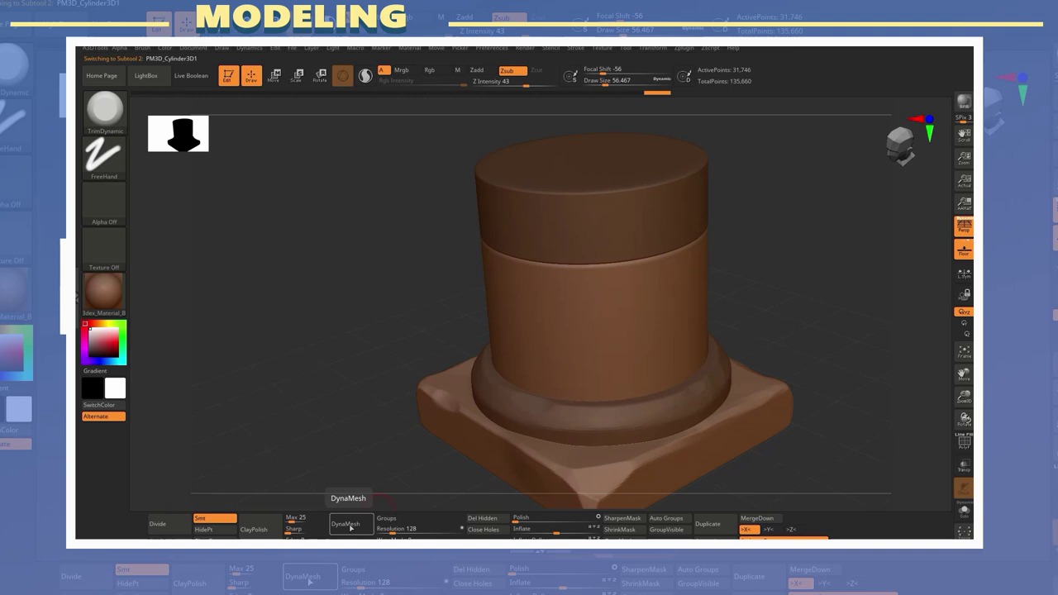
pyautogui.moveTo(696, 240); pyautogui.dragTo(511, 269, button='right')
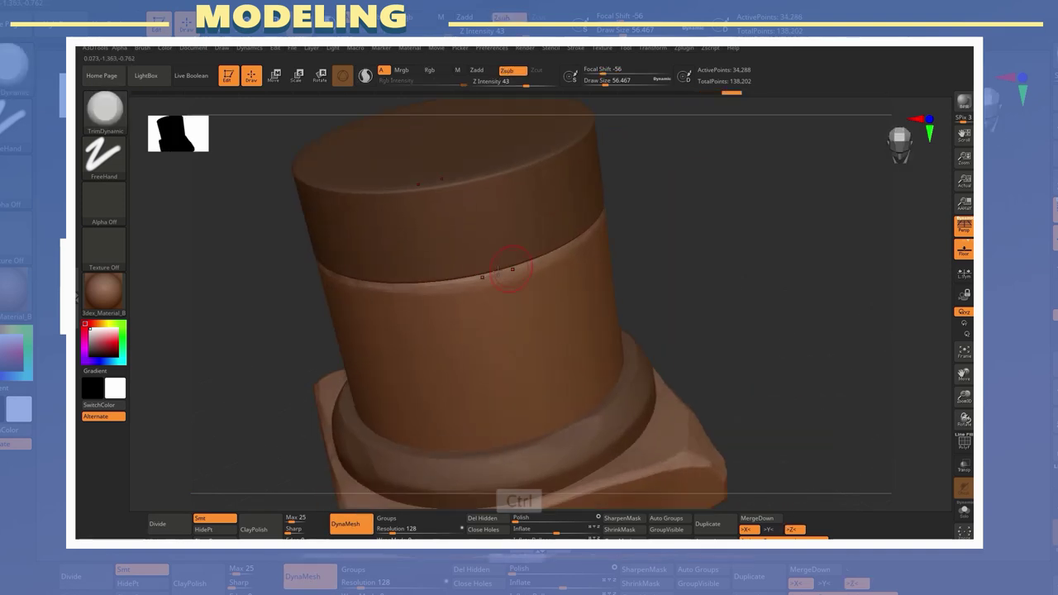
pyautogui.moveTo(631, 187); pyautogui.dragTo(557, 295, button='right')
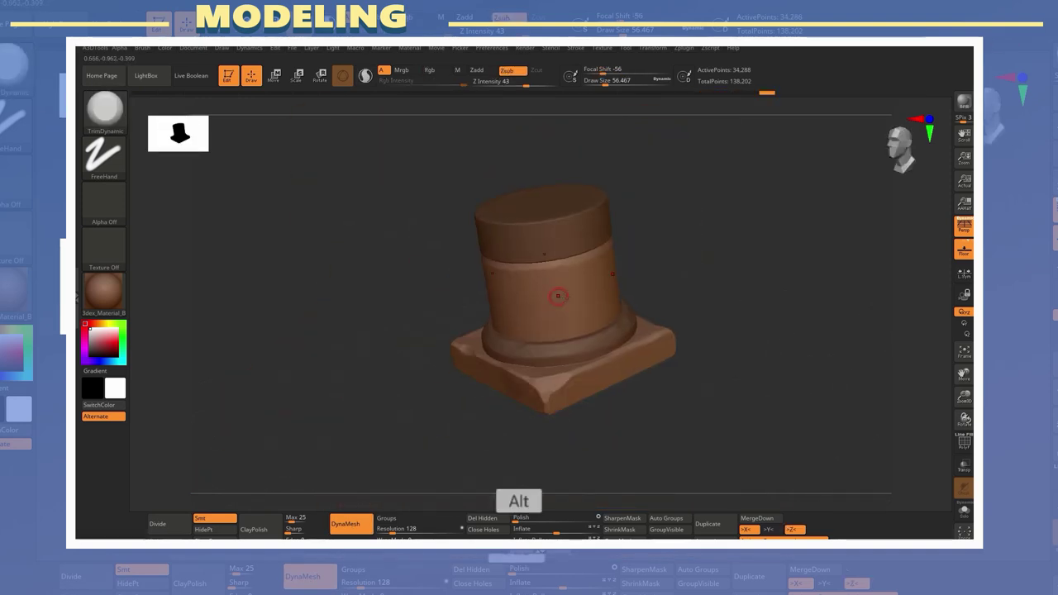
# Step: Sculpt chips and dents along the lower drum's upper and lower rims with the Clay brush, showing the other parts as transparent
pyautogui.keyDown('alt'); pyautogui.click(562, 297); pyautogui.keyUp('alt')
pyautogui.moveTo(573, 385); pyautogui.dragTo(552, 272, button='right')
pyautogui.press('w')
pyautogui.moveTo(632, 303)
pyautogui.keyDown('ctrl'); pyautogui.mouseDown(button='right')
pyautogui.moveTo(612, 281)
pyautogui.moveTo(661, 308)
pyautogui.moveTo(574, 302)
pyautogui.moveTo(596, 273)
pyautogui.moveTo(650, 257)
pyautogui.moveTo(700, 223)
pyautogui.moveTo(642, 298)
pyautogui.moveTo(661, 346)
pyautogui.moveTo(677, 347)
pyautogui.moveTo(661, 331)
pyautogui.moveTo(626, 333)
pyautogui.moveTo(637, 229)
pyautogui.moveTo(560, 221)
pyautogui.moveTo(596, 253)
pyautogui.moveTo(629, 248)
pyautogui.moveTo(612, 250)
pyautogui.mouseUp(button='right'); pyautogui.keyUp('ctrl')
pyautogui.hotkey('ctrl', 'shift', 't')
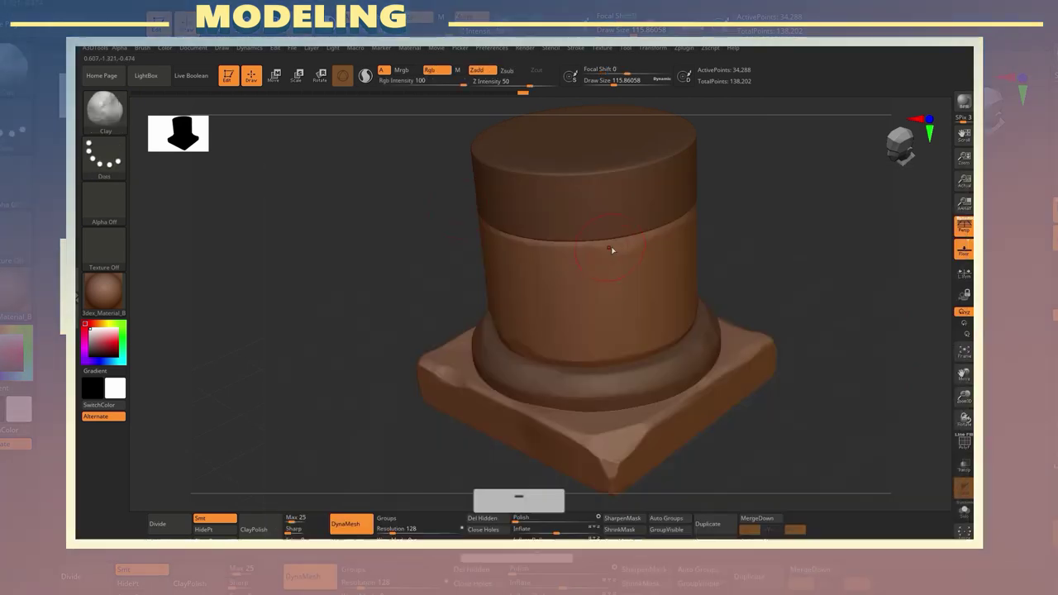
pyautogui.moveTo(612, 250); pyautogui.dragTo(560, 227, button='right')
pyautogui.keyDown('ctrl'); pyautogui.moveTo(629, 234); pyautogui.dragTo(583, 273, button='right'); pyautogui.keyUp('ctrl')
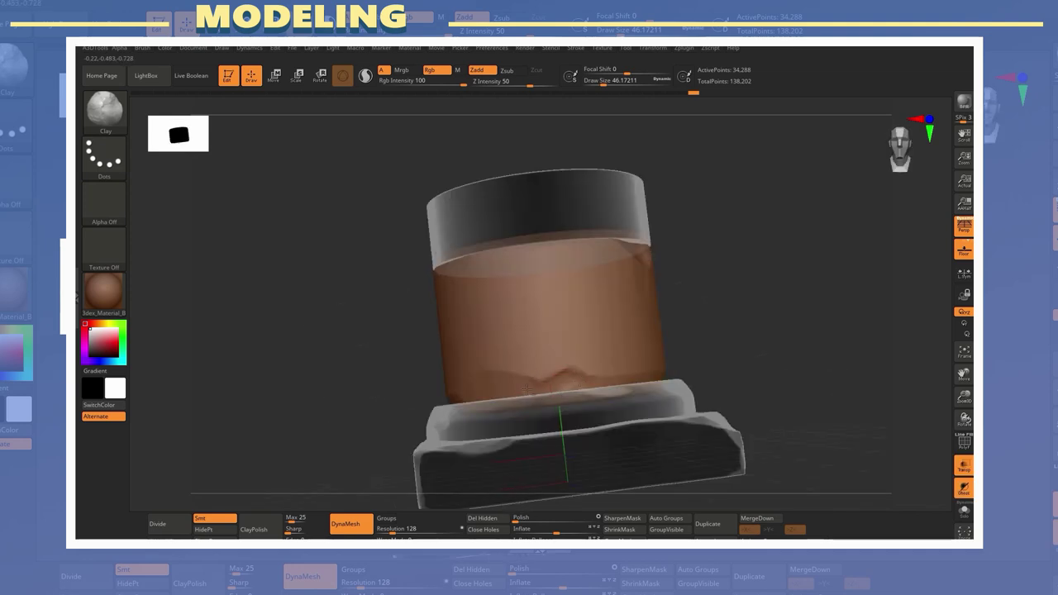
pyautogui.moveTo(527, 388); pyautogui.dragTo(592, 282, button='right')
pyautogui.keyDown('alt'); pyautogui.moveTo(646, 416); pyautogui.dragTo(698, 261, button='right'); pyautogui.keyUp('alt')
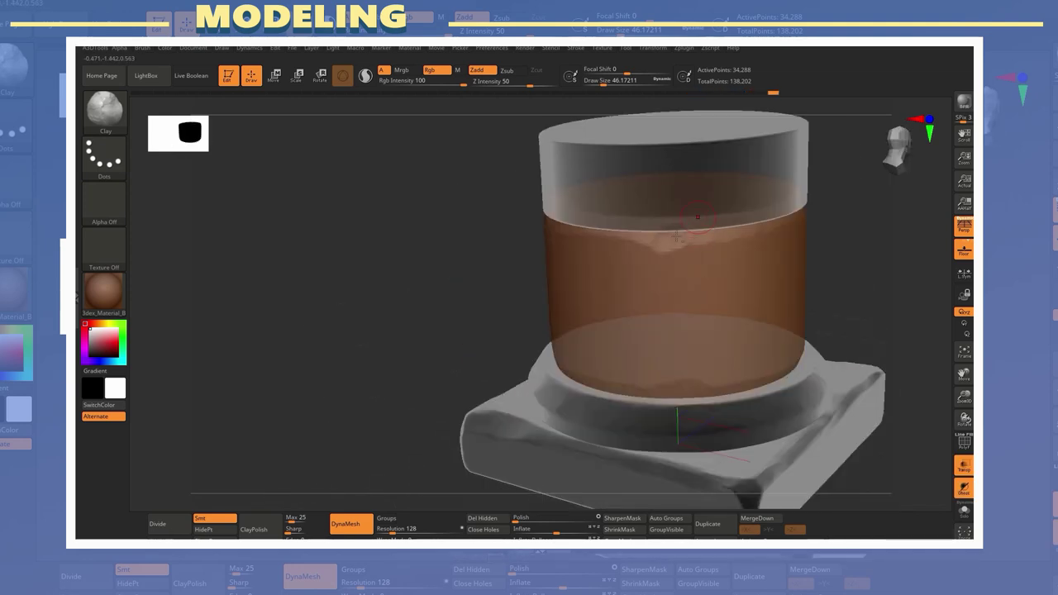
# Step: Load the Orb_Cracks2 brush from the brush library and carve a long diagonal crack across the lower drum
pyautogui.press(',')
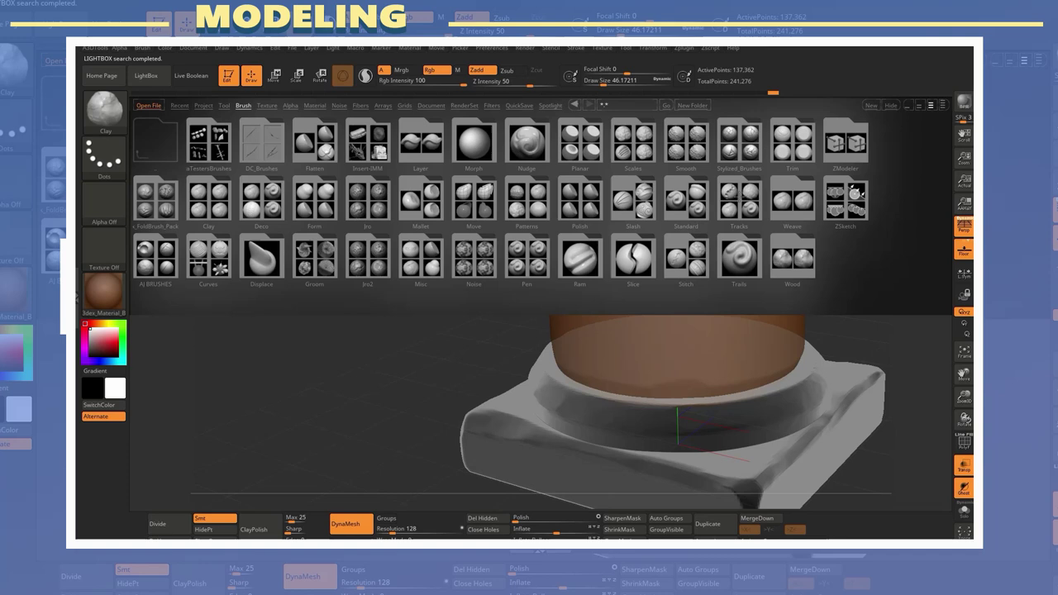
pyautogui.doubleClick(282, 141)
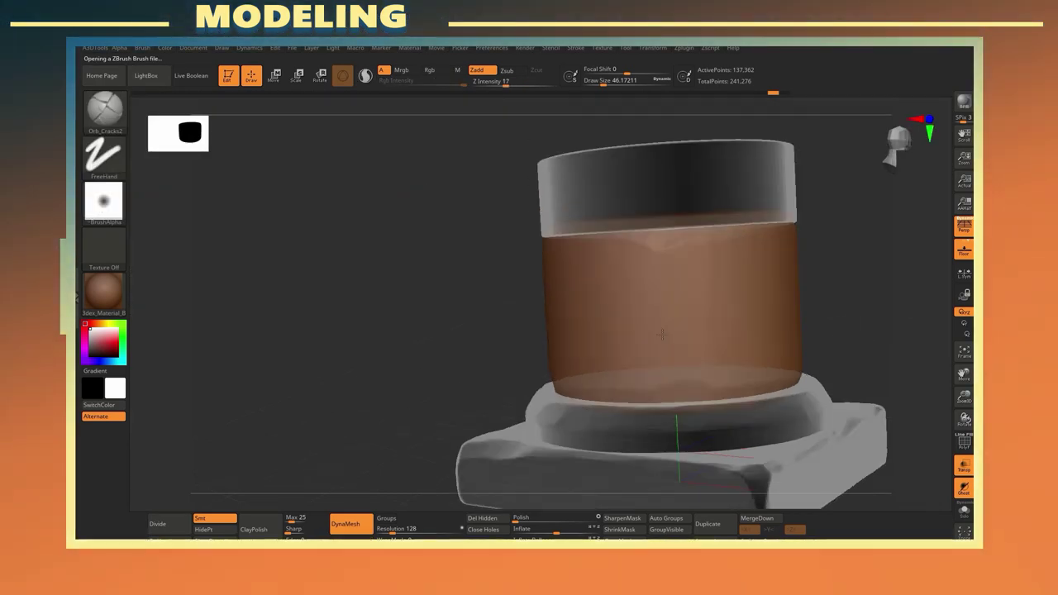
pyautogui.moveTo(628, 298)
pyautogui.mouseDown()
pyautogui.moveTo(661, 381)
pyautogui.moveTo(577, 217)
pyautogui.mouseUp()
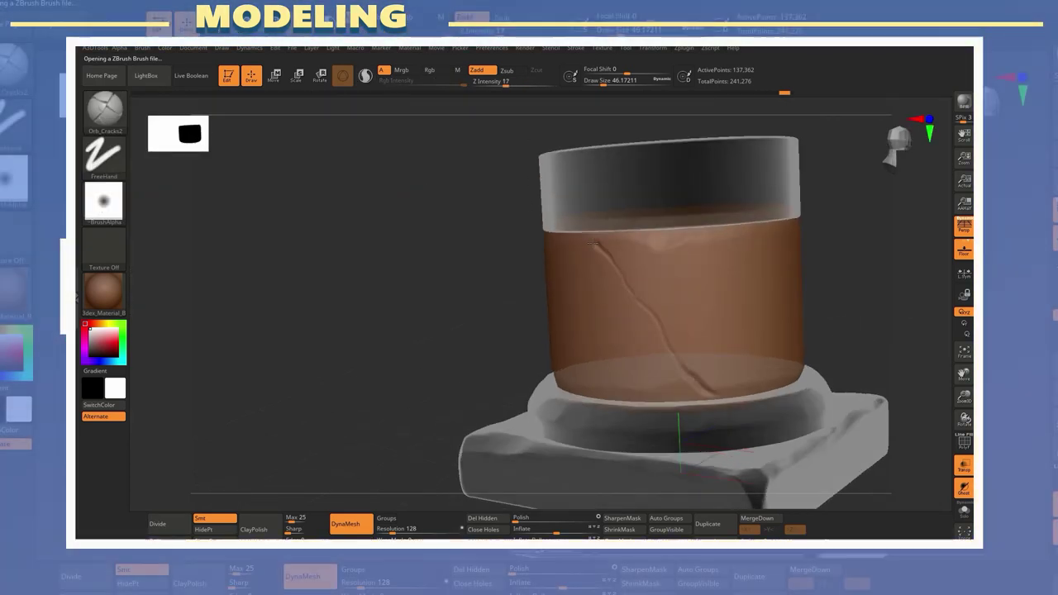
# Step: Deepen and branch the diagonal crack near the drum's base with smaller Orb_Cracks2 strokes, and turn off the transparent display
pyautogui.moveTo(578, 218); pyautogui.dragTo(686, 383, button='right')
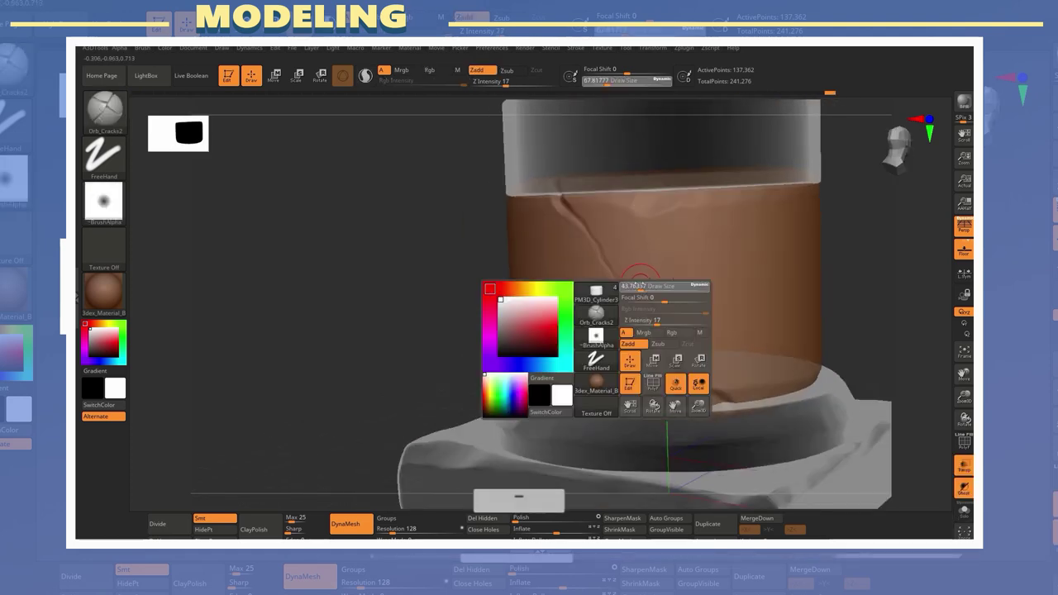
pyautogui.moveTo(812, 286); pyautogui.dragTo(692, 268, button='right')
pyautogui.hotkey('ctrl', 'z')
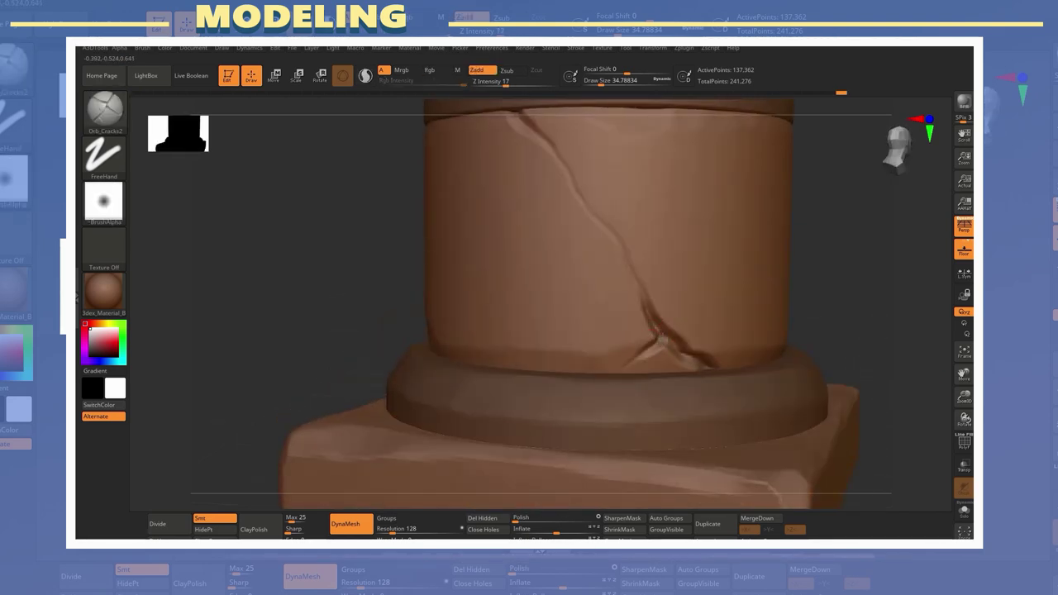
pyautogui.click(963, 465)
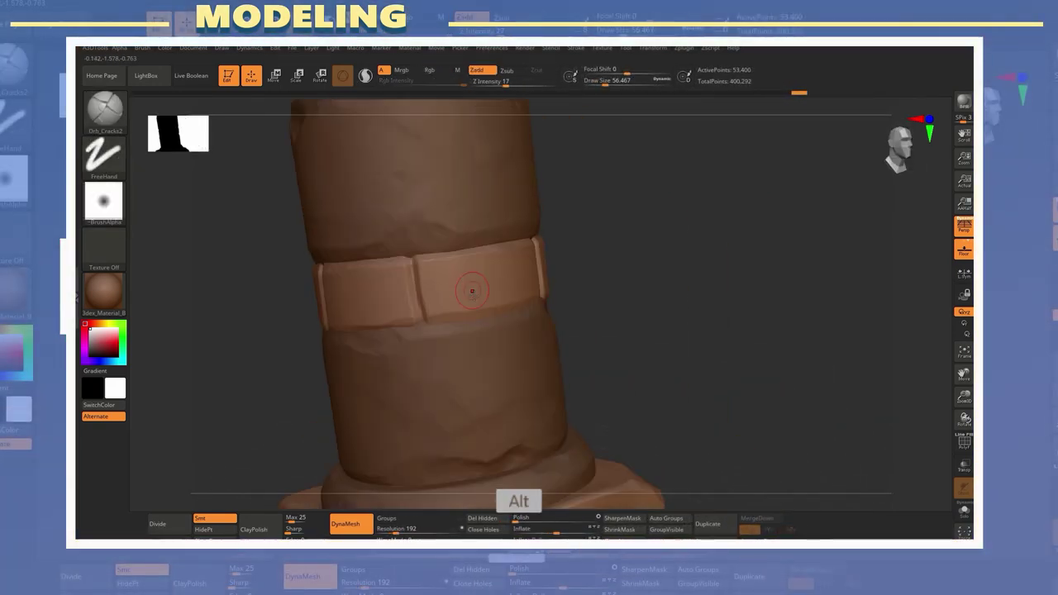
# Step: Isolate the middle band, extend its vertical grooves onto its flat faces with the Orb_Cracks2 brush, and show the whole column again
pyautogui.moveTo(539, 259); pyautogui.dragTo(497, 282)
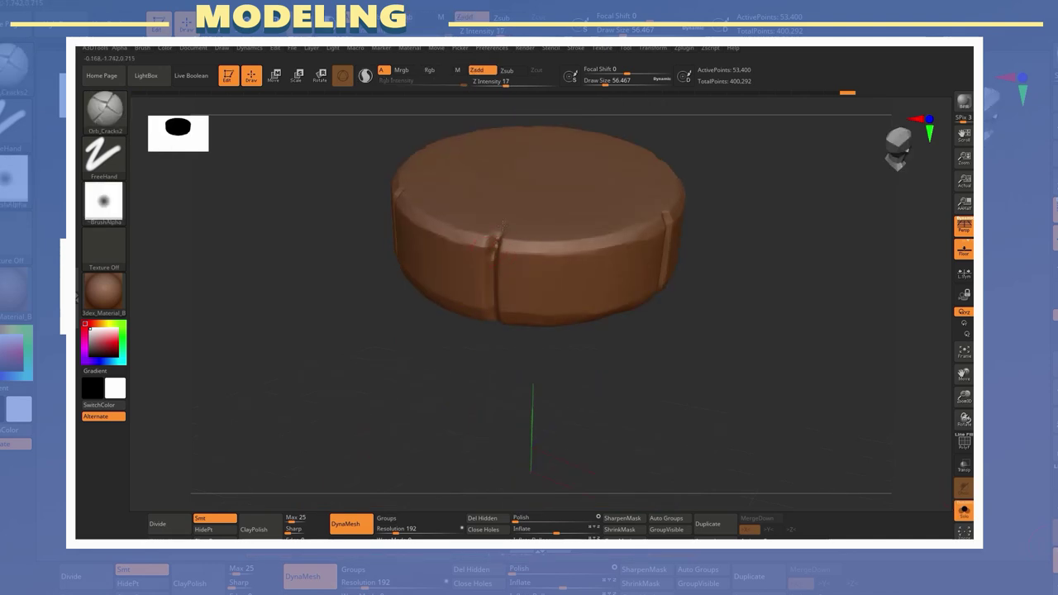
pyautogui.moveTo(463, 248); pyautogui.dragTo(505, 277)
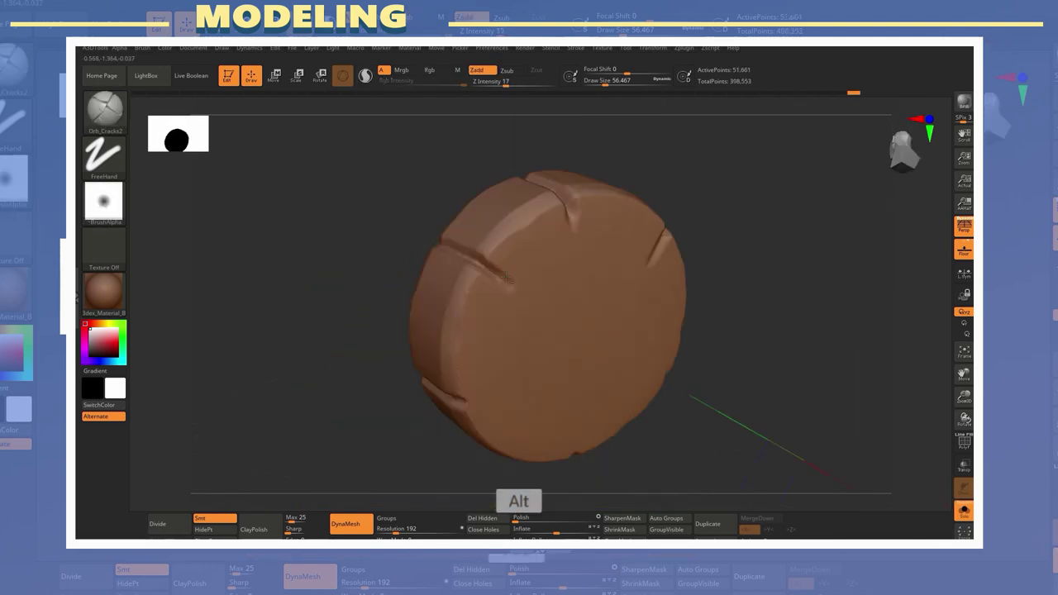
pyautogui.moveTo(526, 339); pyautogui.dragTo(603, 218)
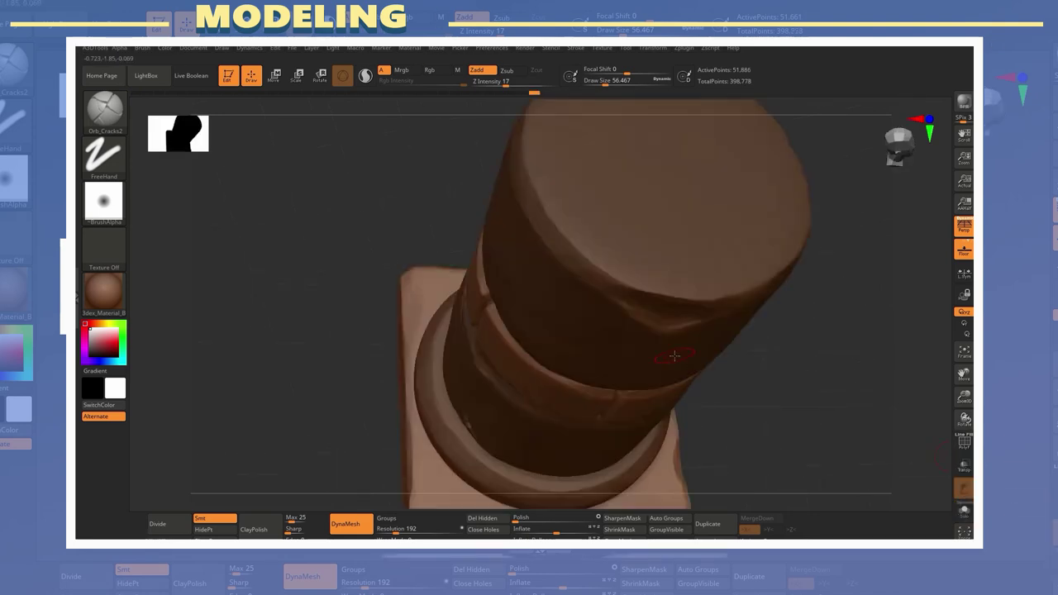
pyautogui.moveTo(661, 314); pyautogui.dragTo(663, 267)
pyautogui.keyDown('ctrl'); pyautogui.moveTo(657, 252); pyautogui.dragTo(663, 264, button='right'); pyautogui.keyUp('ctrl')
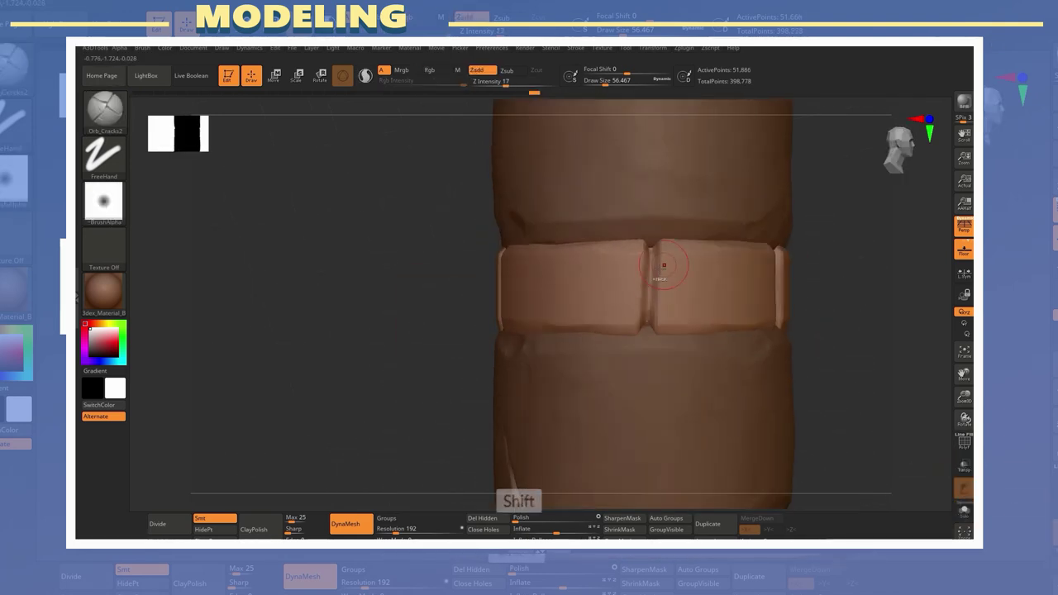
# Step: Mask the block end on one side of the band's vertical groove and reshape the facing edge with the Move brush
pyautogui.press('b')
pyautogui.press('m')
pyautogui.press('v')
pyautogui.press('space')
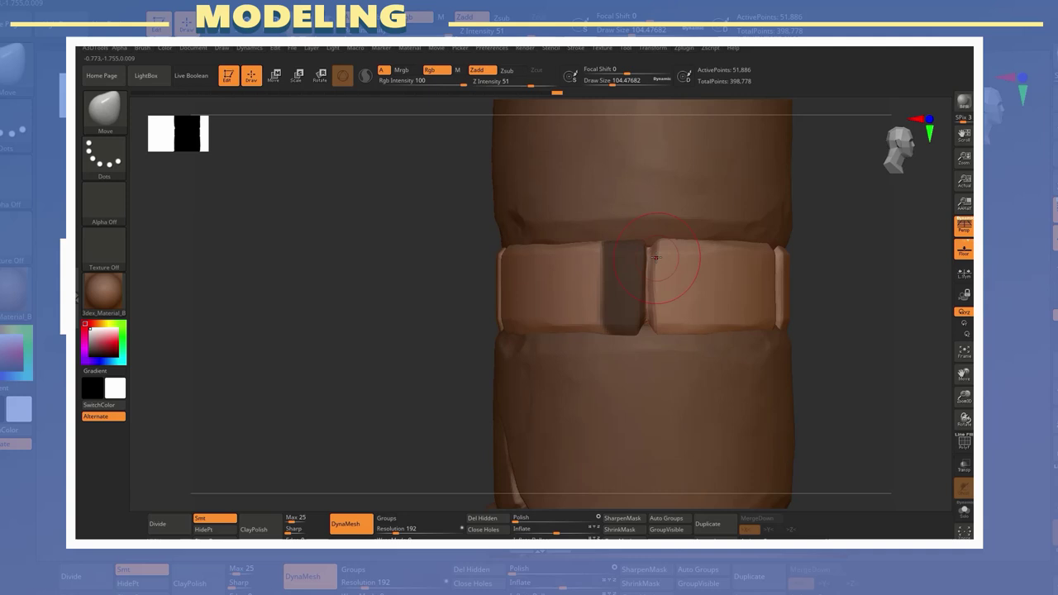
# Step: Trim the edges of the band's blocks beside the groove with the TrimDynamic brush at a draw size of about 39
pyautogui.press('b')
pyautogui.press('t')
pyautogui.press('d')
# Step: Clear the mask, mask the end of the opposite band block, and reshape the edge across the groove with the Move brush
pyautogui.keyDown('ctrl'); pyautogui.click(658, 256); pyautogui.keyUp('ctrl')
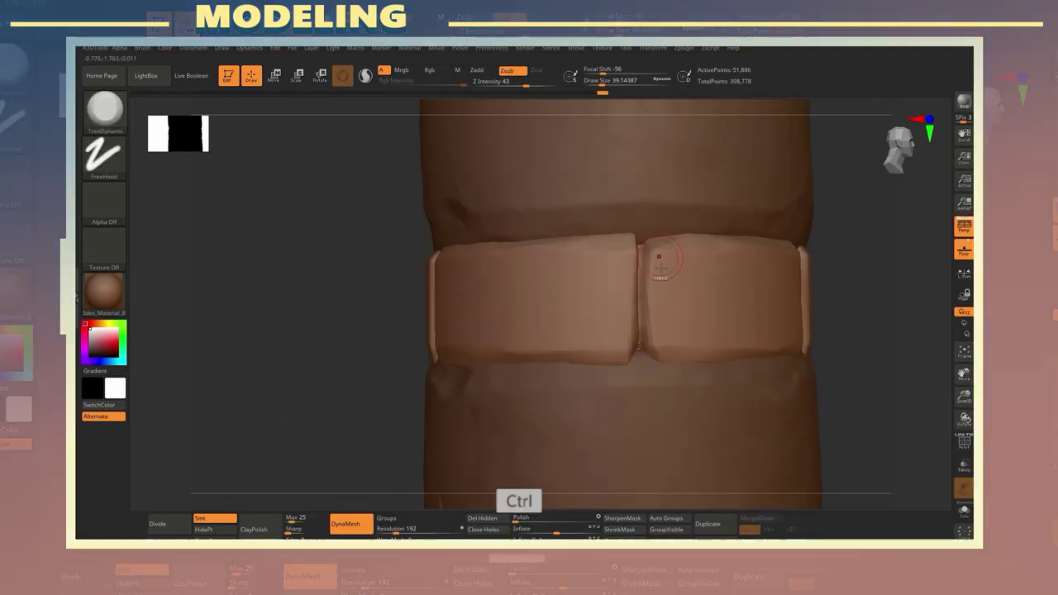
pyautogui.hotkey('ctrl', 'z')
pyautogui.press('b')
pyautogui.press('m')
pyautogui.press('v')
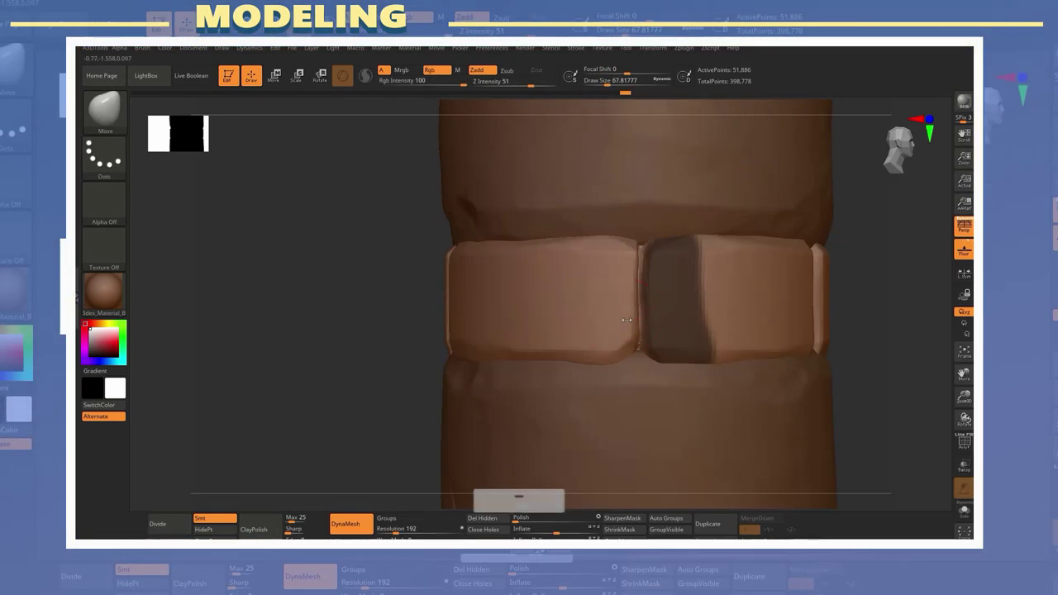
# Step: Mask the block end beside the next groove, move the facing edge closer, and trim it with TrimDynamic at a draw size of about 56
pyautogui.hotkey('ctrl', 'z')
pyautogui.hotkey('ctrl', 'z')
pyautogui.hotkey('ctrl', 'z')
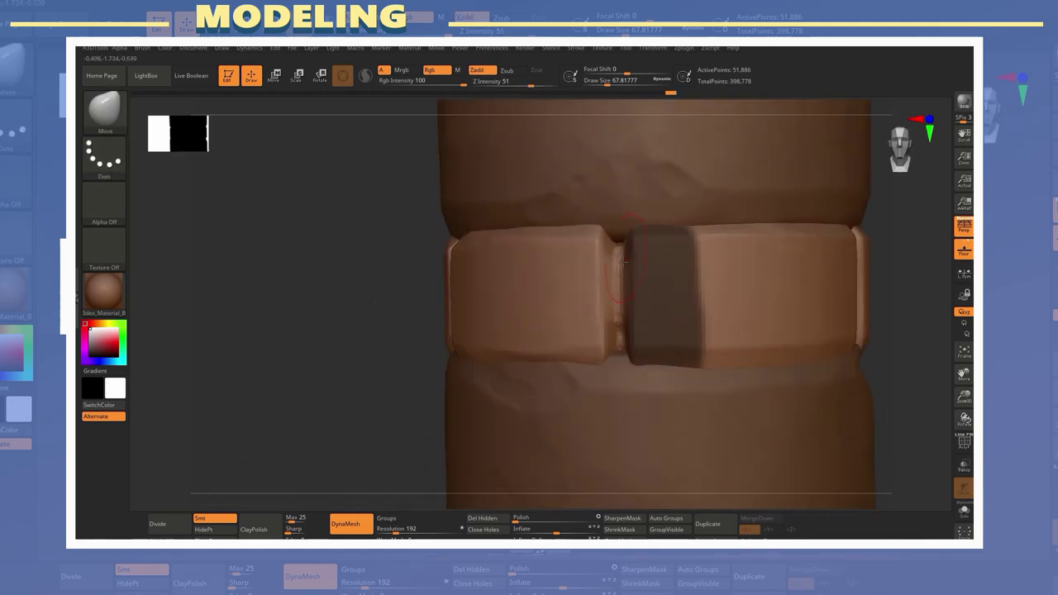
pyautogui.hotkey('ctrl', 'z')
pyautogui.hotkey('ctrl', 'z')
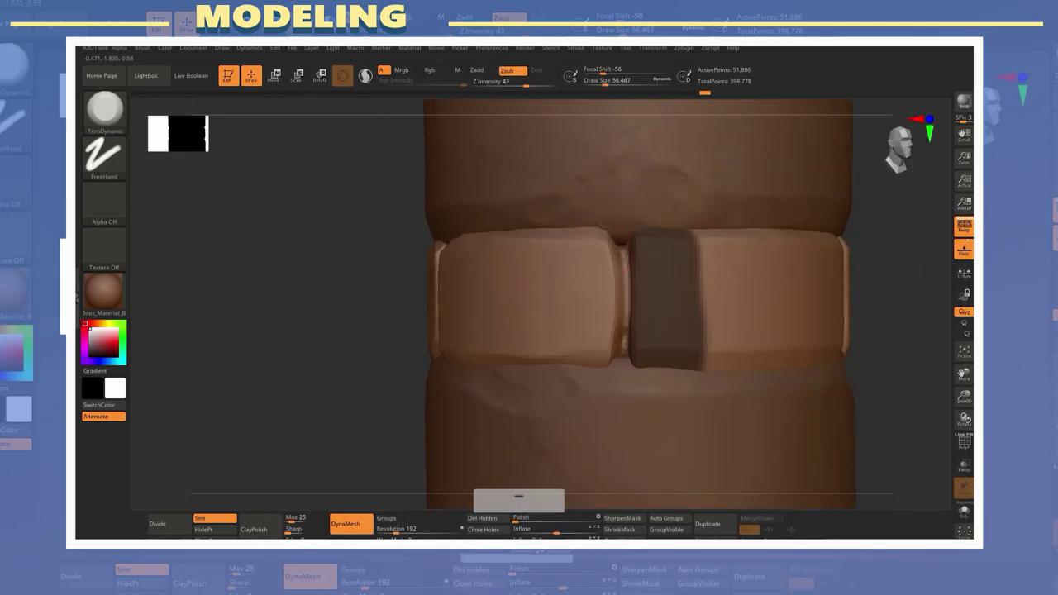
pyautogui.press('b')
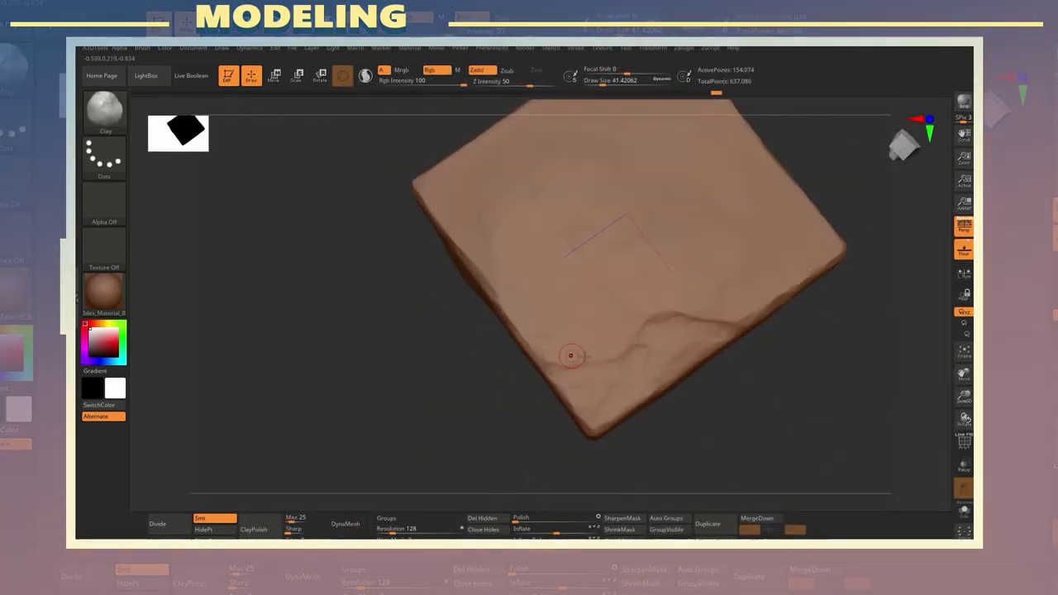
# Step: Sculpt a broken ledge and shallow uneven relief into the square slab's flat face with the Clay brush at a draw size of about 41
pyautogui.hotkey('ctrl', 'z')
pyautogui.hotkey('ctrl', 'z')
pyautogui.hotkey('ctrl', 'shift', 'z')
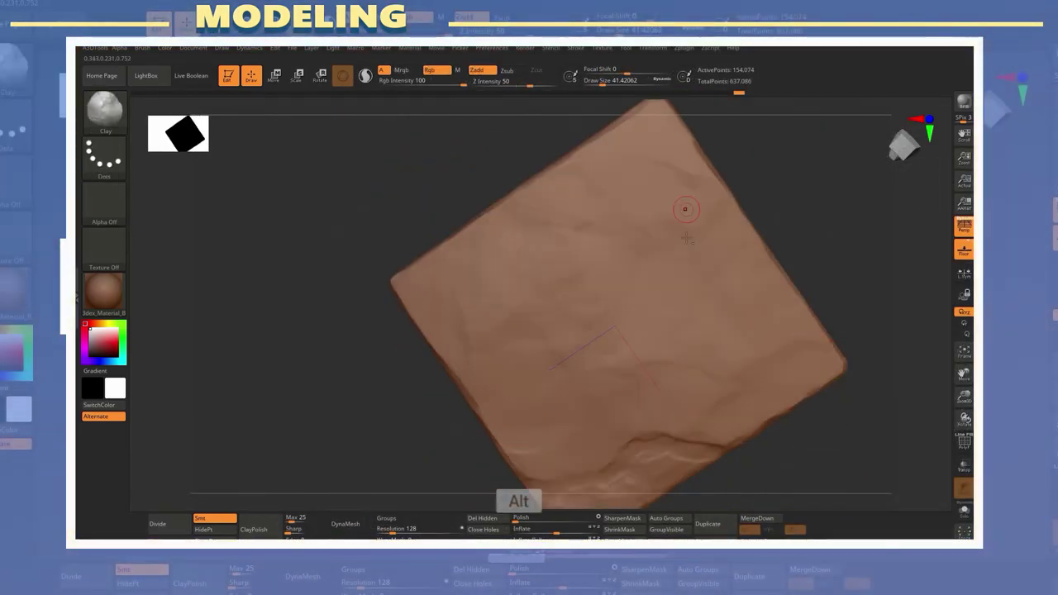
pyautogui.hotkey('ctrl', 'z')
pyautogui.hotkey('ctrl', 'z')
pyautogui.hotkey('ctrl', 'z')
pyautogui.hotkey('ctrl', 'z')
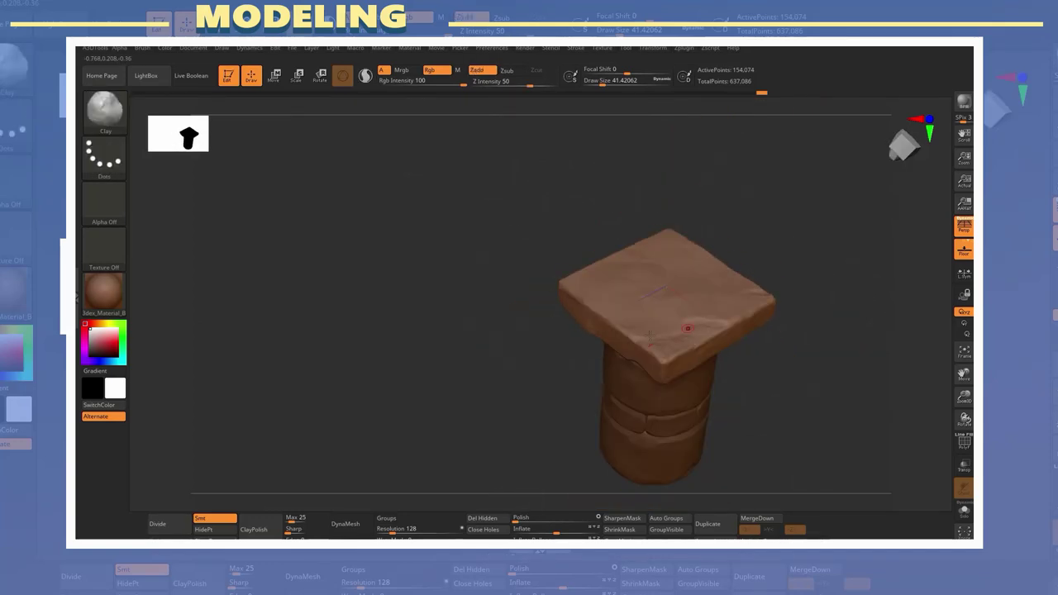
# Step: Carve chipped corners and another stepped ledge into the remaining corners of the slab's flat face with the Clay brush
pyautogui.hotkey('ctrl', 'z')
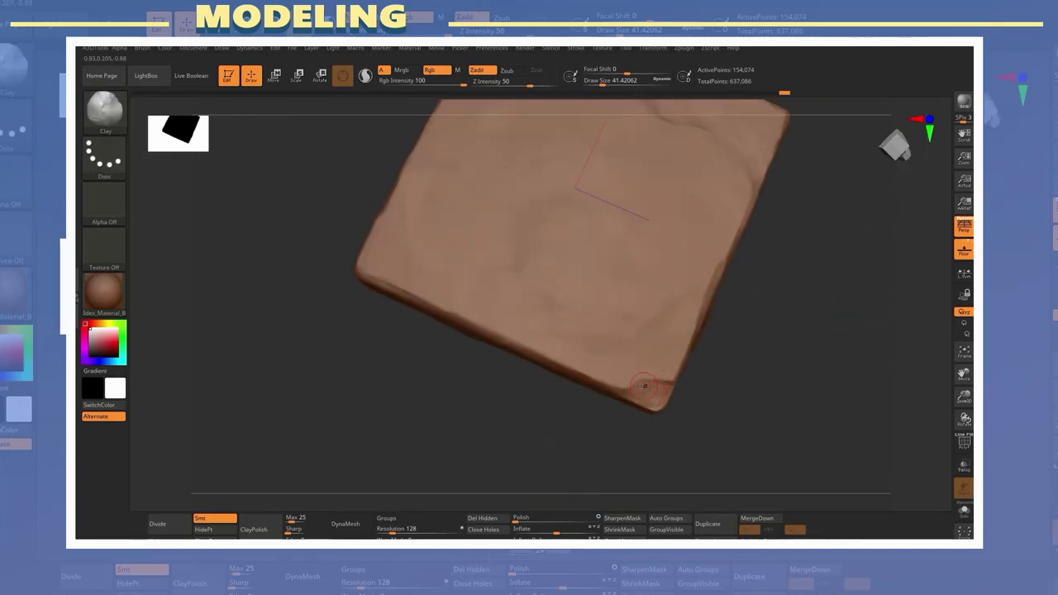
pyautogui.hotkey('ctrl', 'shift', 'z')
pyautogui.hotkey('ctrl', 'shift', 'z')
pyautogui.hotkey('ctrl', 'shift', 'z')
pyautogui.hotkey('ctrl', 'shift', 'z')
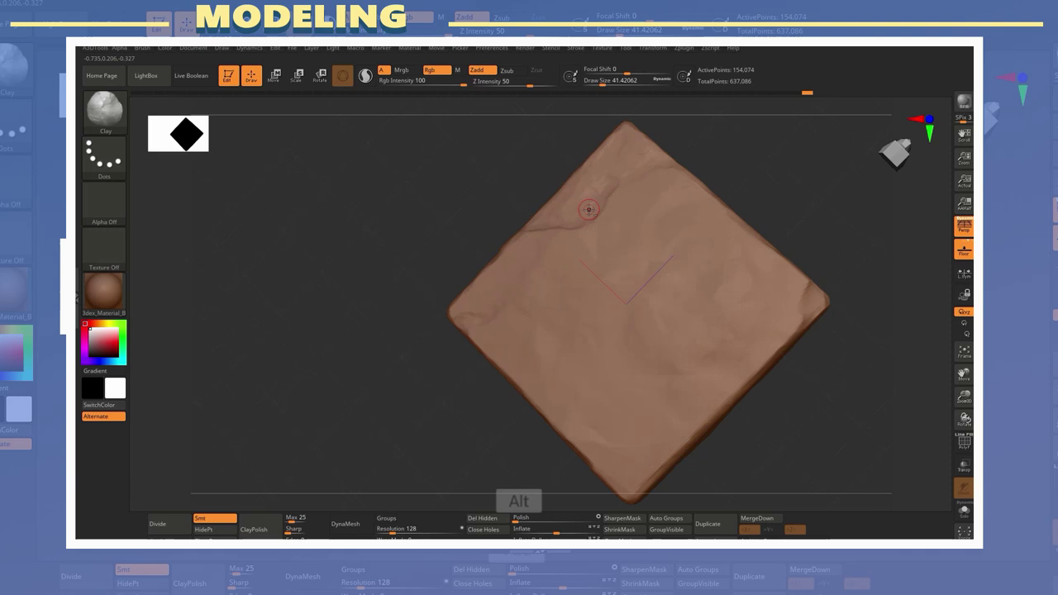
pyautogui.hotkey('ctrl', 'shift', 'z')
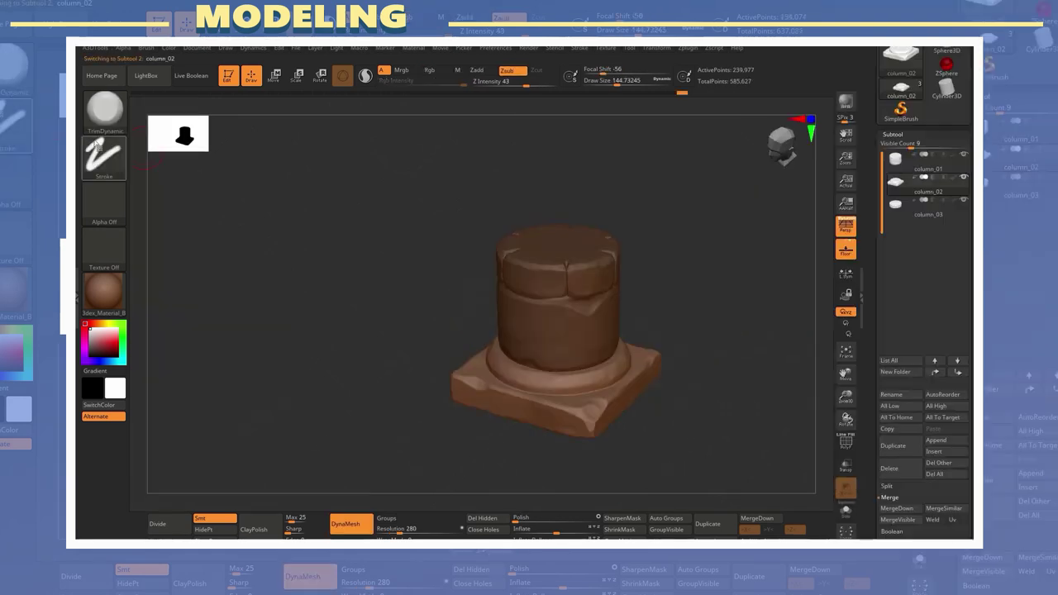
# Step: Append the suffix _high to the names of all column subtools
pyautogui.click(95, 47)
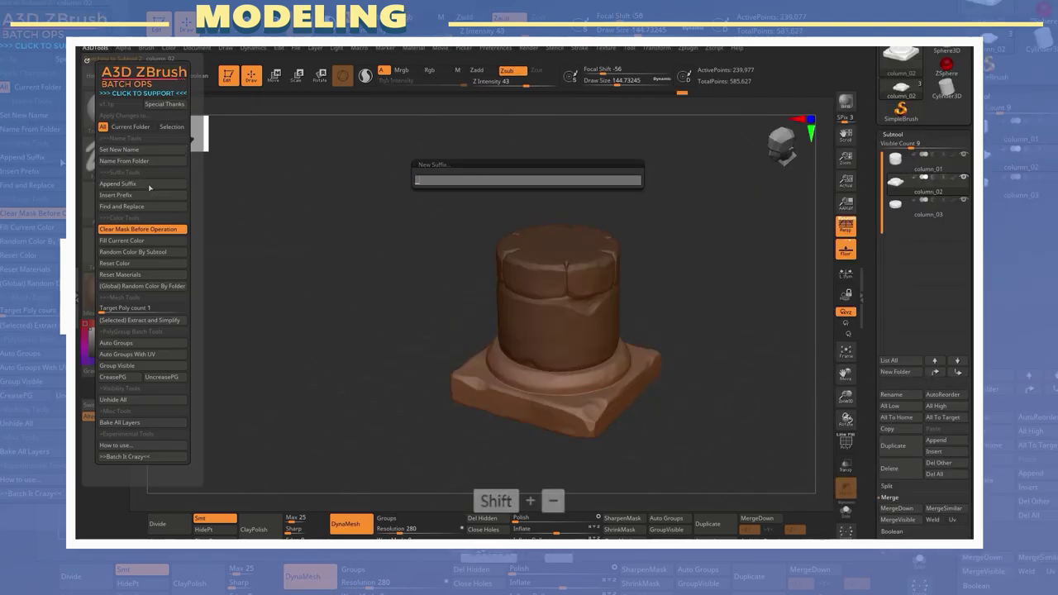
pyautogui.write('_high')
pyautogui.press('Return')
# Step: Export the visible high-poly subtools as the FBX file column_01_high in the bakes folder
pyautogui.click(688, 47)
pyautogui.click(705, 225)
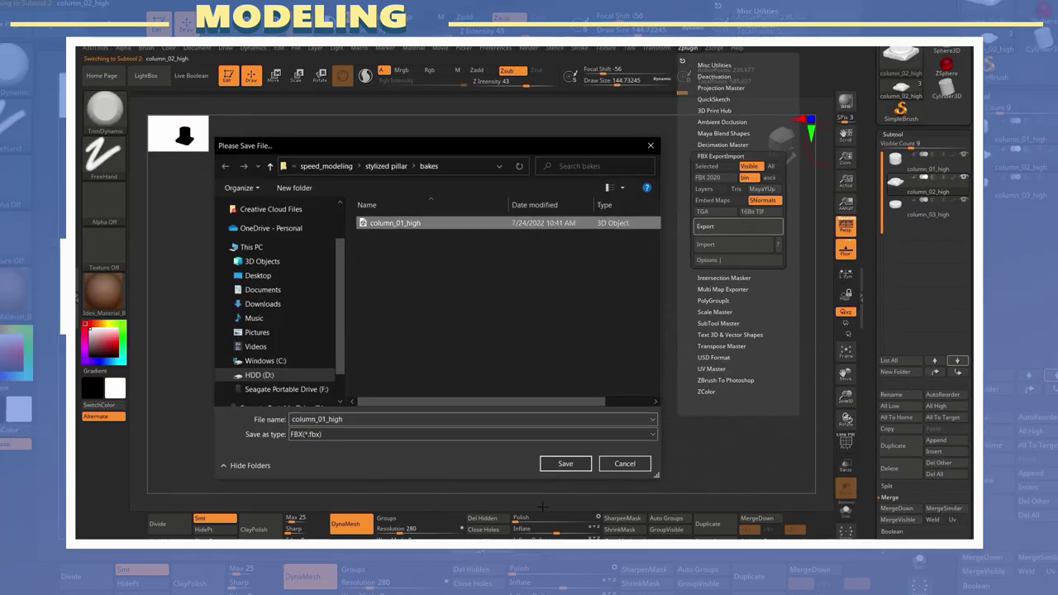
pyautogui.click(566, 463)
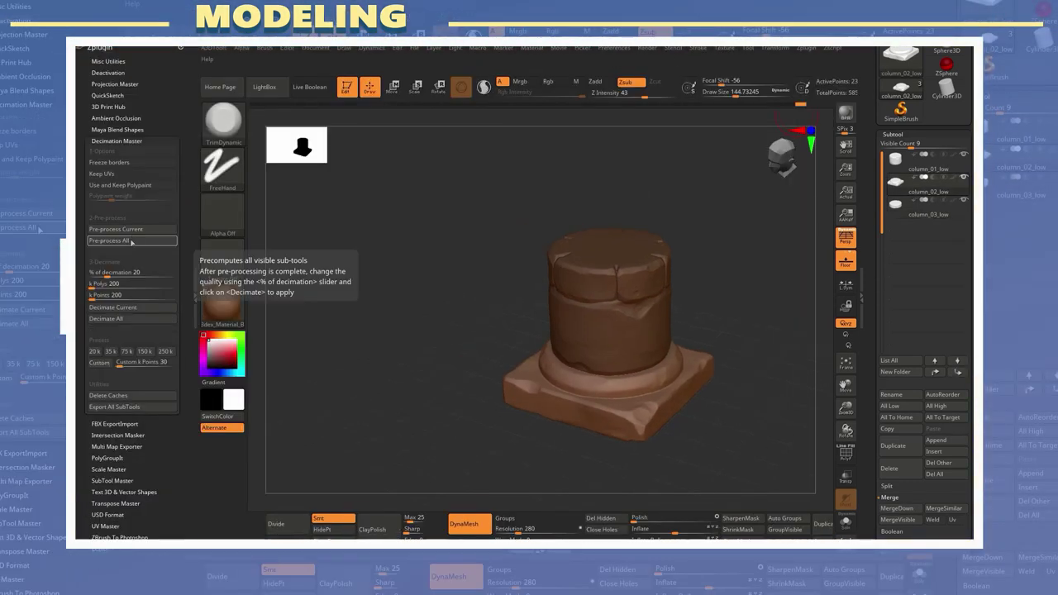
# Step: Pre-process all the low subtools in Decimation Master and try decimating the square base to 0.5 k polys
pyautogui.click(129, 239)
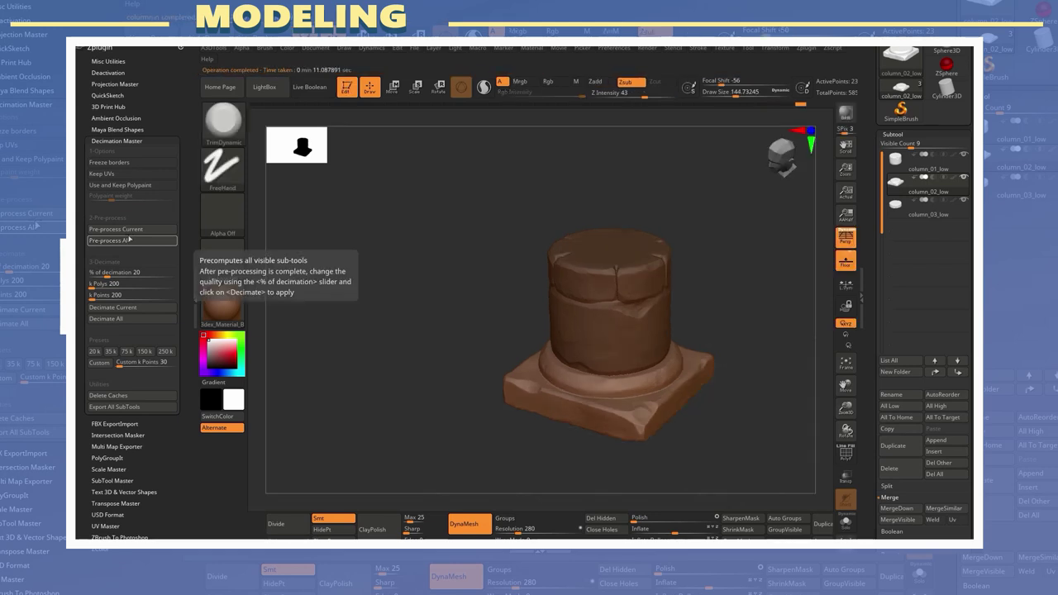
pyautogui.keyDown('alt'); pyautogui.moveTo(806, 281); pyautogui.dragTo(780, 247); pyautogui.keyUp('alt')
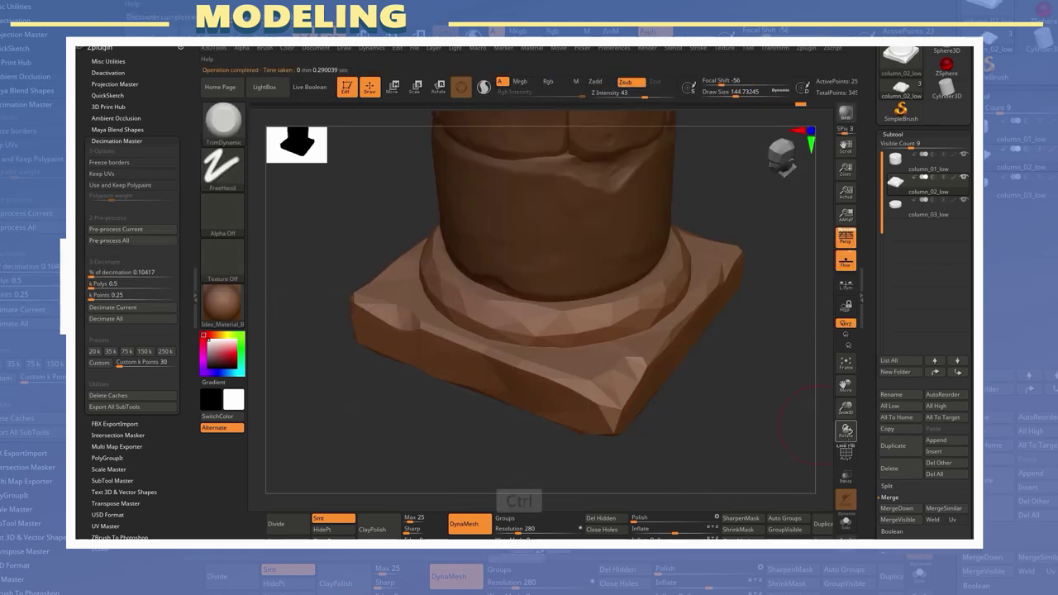
pyautogui.hotkey('shift', 'f')
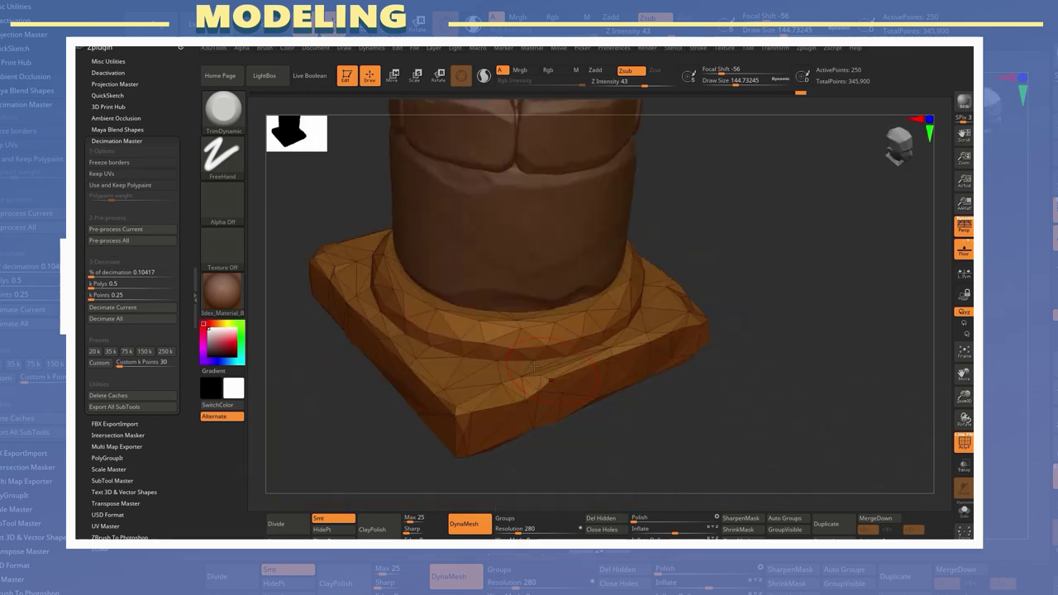
pyautogui.moveTo(536, 366); pyautogui.dragTo(545, 215)
pyautogui.hotkey('ctrl', 'z')
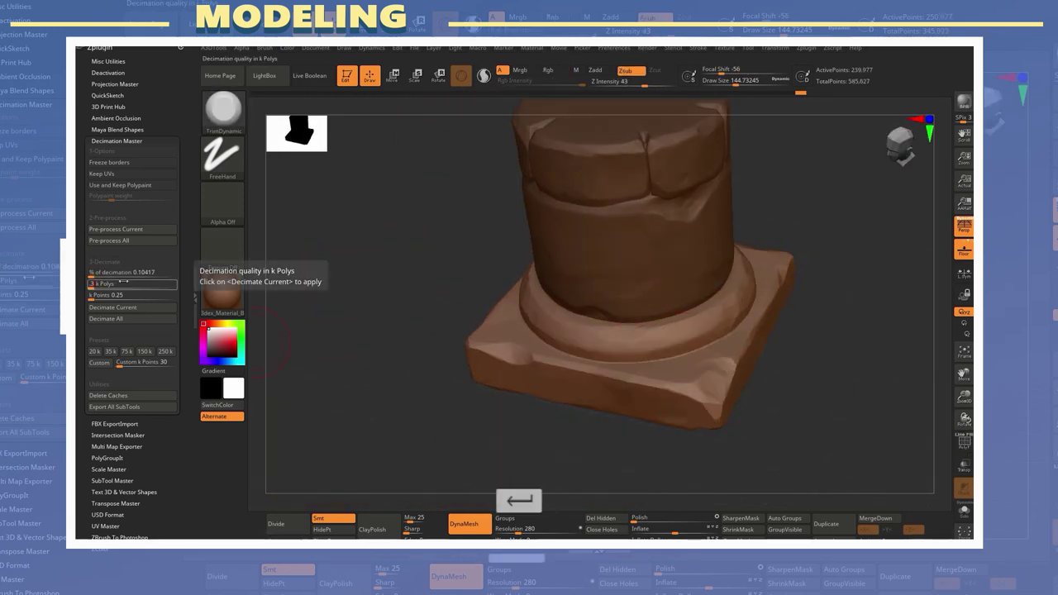
# Step: Decimate the square base to 0.3 k polys
pyautogui.press('Return')
pyautogui.click(113, 307)
pyautogui.moveTo(496, 289); pyautogui.dragTo(704, 278)
# Step: Try decimating the middle drum to 0.25 k polys, and undo it
pyautogui.keyDown('alt'); pyautogui.click(704, 279); pyautogui.keyUp('alt')
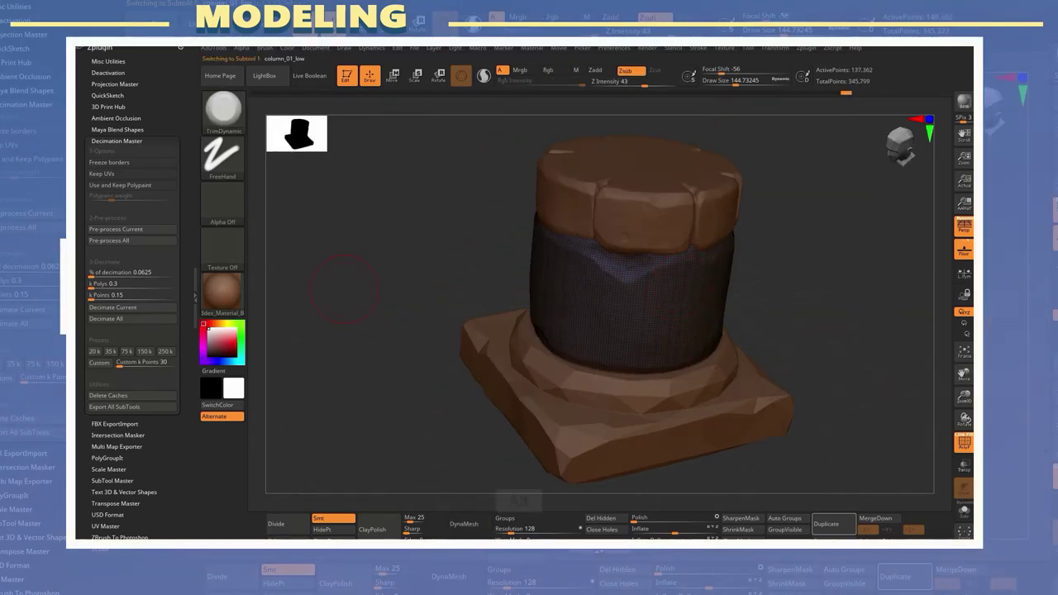
pyautogui.write('0.25')
pyautogui.press('Return')
pyautogui.click(114, 307)
pyautogui.moveTo(538, 348); pyautogui.dragTo(833, 221)
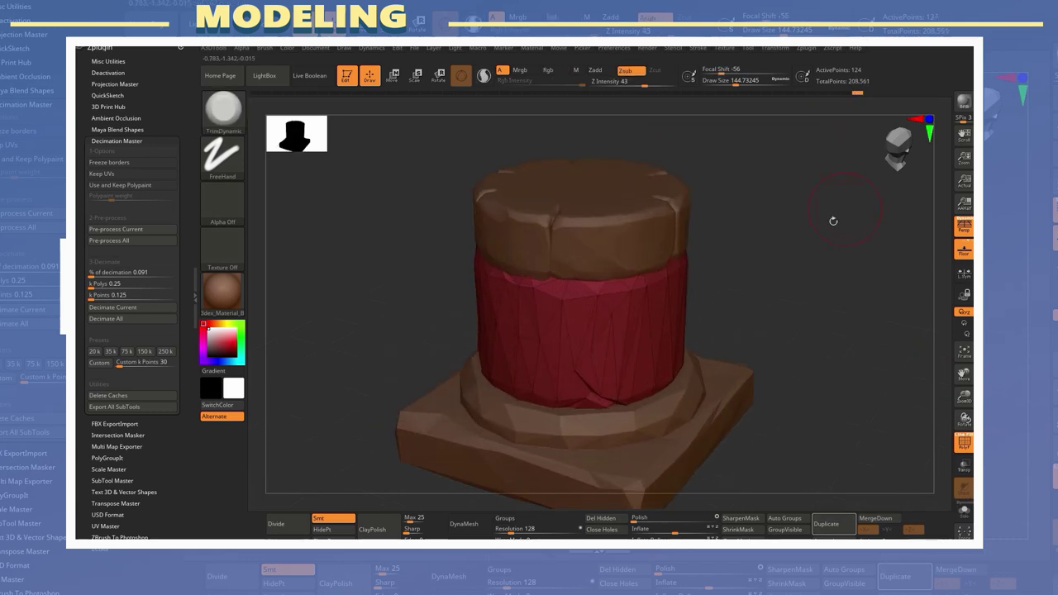
pyautogui.hotkey('ctrl', 'z')
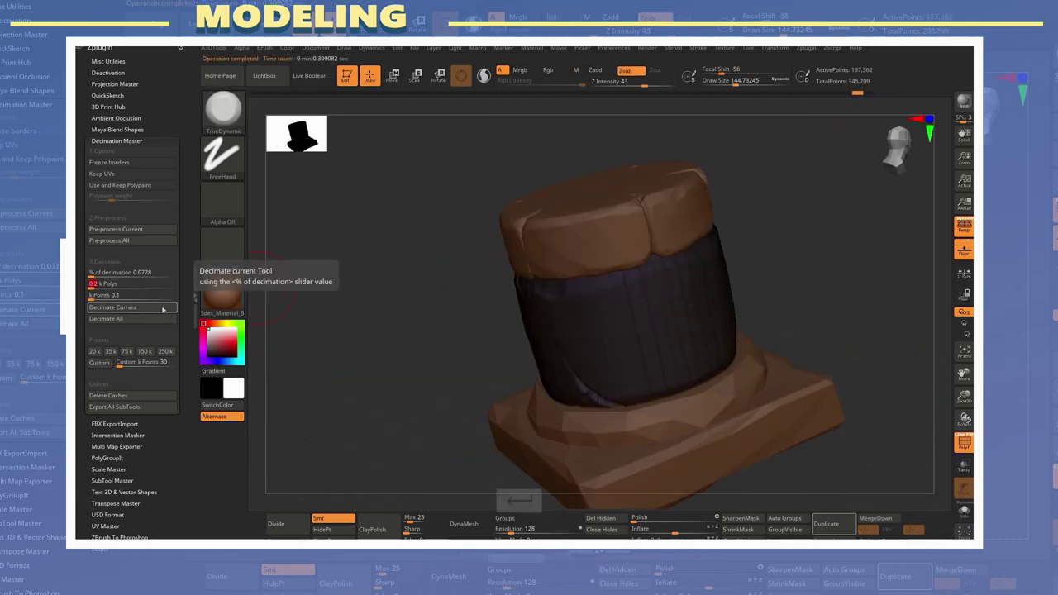
# Step: Decimate the middle drum to 0.2 k polys and decimate the segmented band above it
pyautogui.click(163, 309)
pyautogui.moveTo(537, 347); pyautogui.dragTo(595, 351)
pyautogui.keyDown('ctrl'); pyautogui.moveTo(846, 102); pyautogui.dragTo(606, 278); pyautogui.keyUp('ctrl')
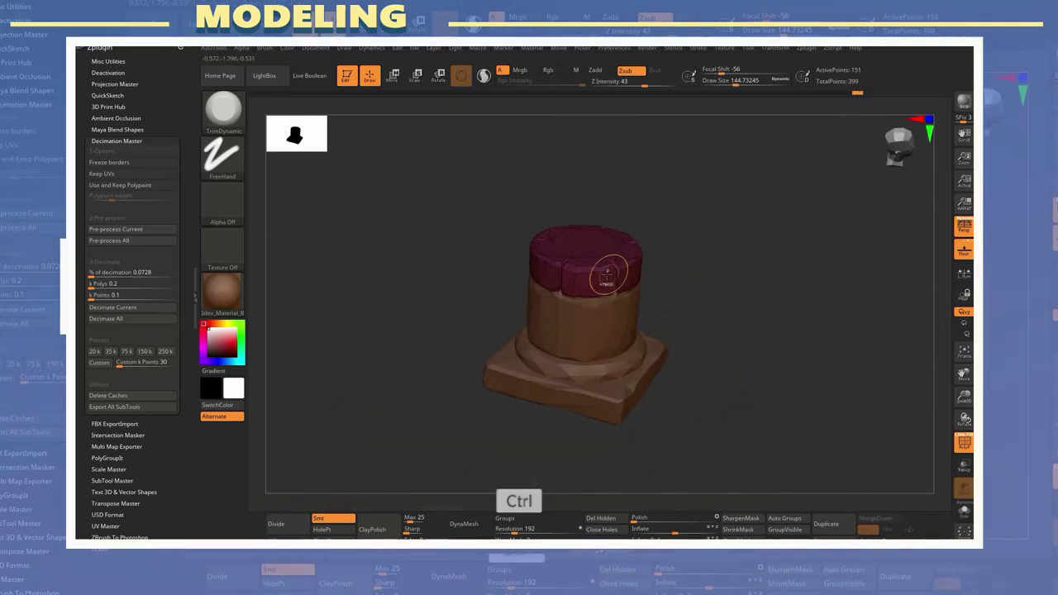
# Step: Export the three low-poly column subtools as FBX and bring them into Maya
pyautogui.click(114, 424)
pyautogui.click(132, 223)
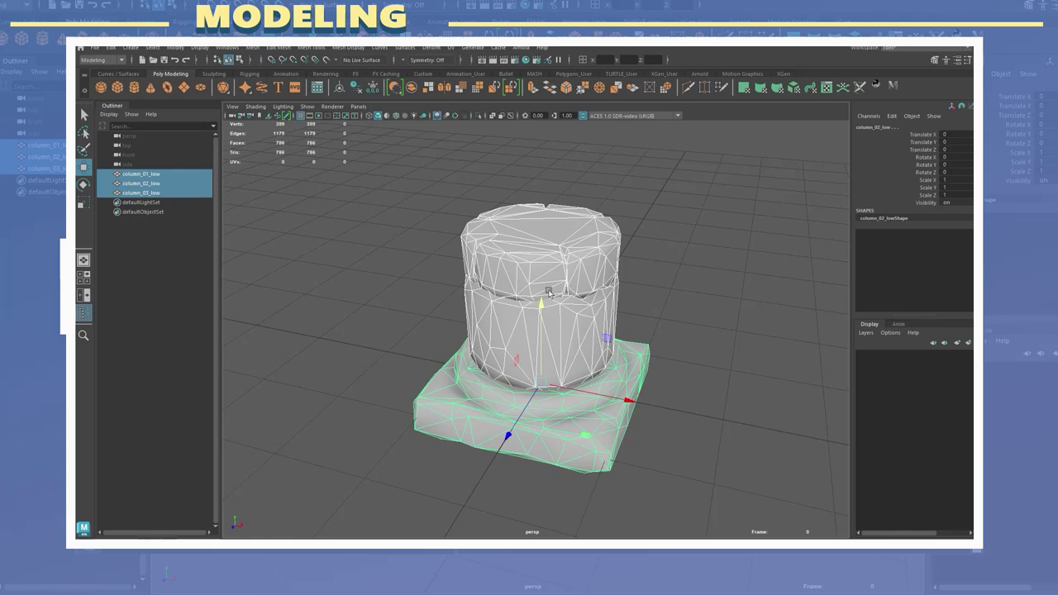
pyautogui.keyDown('alt'); pyautogui.moveTo(579, 331); pyautogui.dragTo(618, 343); pyautogui.keyUp('alt')
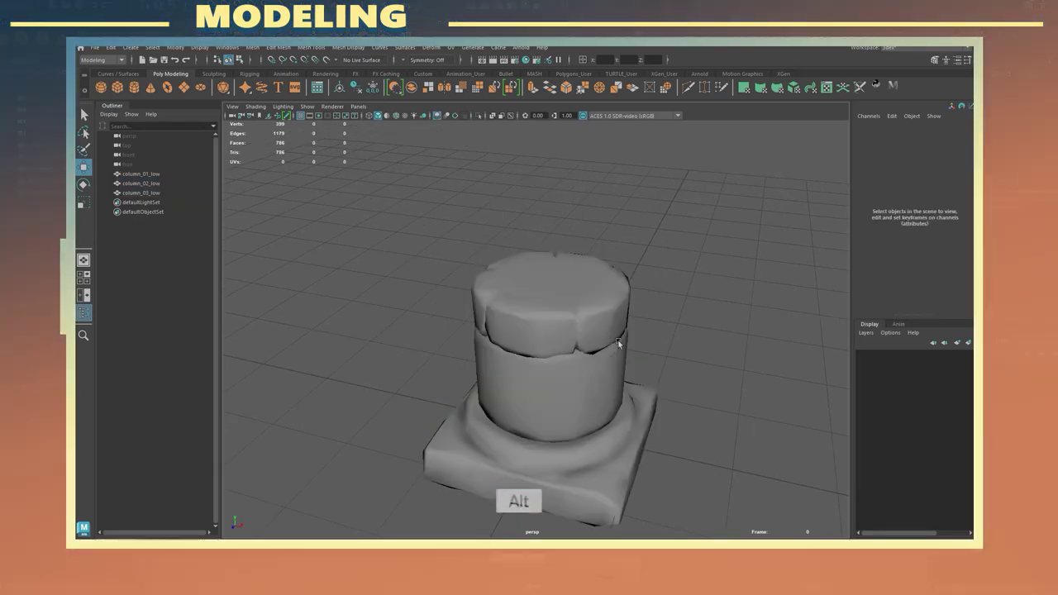
# Step: Merge surplus vertices on the flat underside of the square base
pyautogui.click(571, 451)
pyautogui.keyDown('alt'); pyautogui.moveTo(570, 451); pyautogui.dragTo(570, 314); pyautogui.keyUp('alt')
pyautogui.scroll(5, 504, 289)
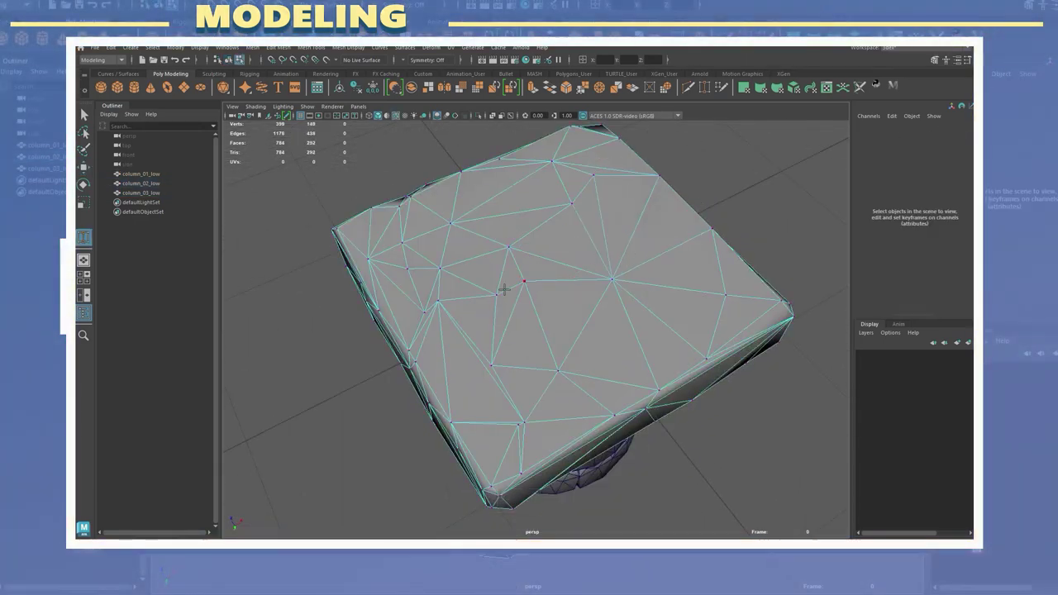
pyautogui.keyDown('alt'); pyautogui.moveTo(504, 289); pyautogui.dragTo(717, 295); pyautogui.keyUp('alt')
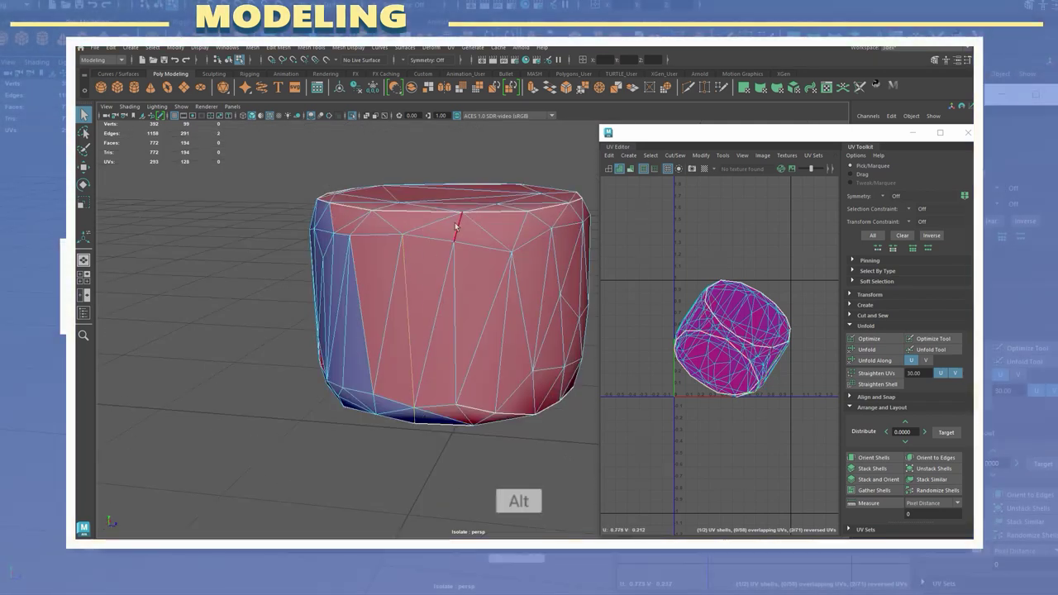
# Step: Unwrap the drum's UVs into two round caps and a side strip cut along one vertical seam, and orient the shells
pyautogui.click(874, 457)
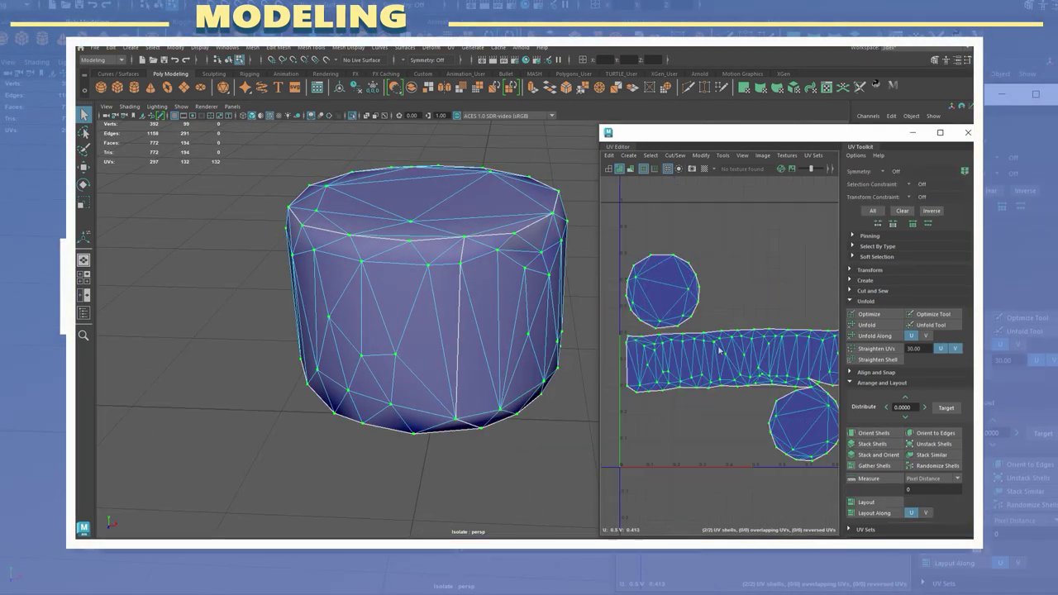
pyautogui.hotkey('shift', 'f')
pyautogui.scroll(-1, 875, 325)
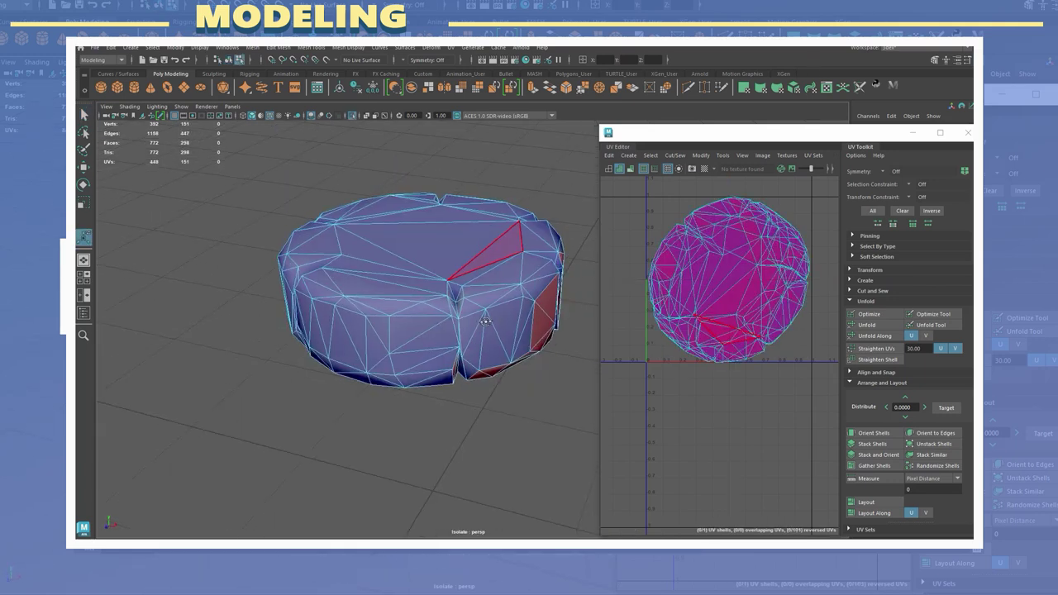
# Step: Cut UV seams along the edges of the segmented band piece
pyautogui.keyDown('alt'); pyautogui.moveTo(486, 321); pyautogui.dragTo(509, 230); pyautogui.keyUp('alt')
pyautogui.press('Tab')
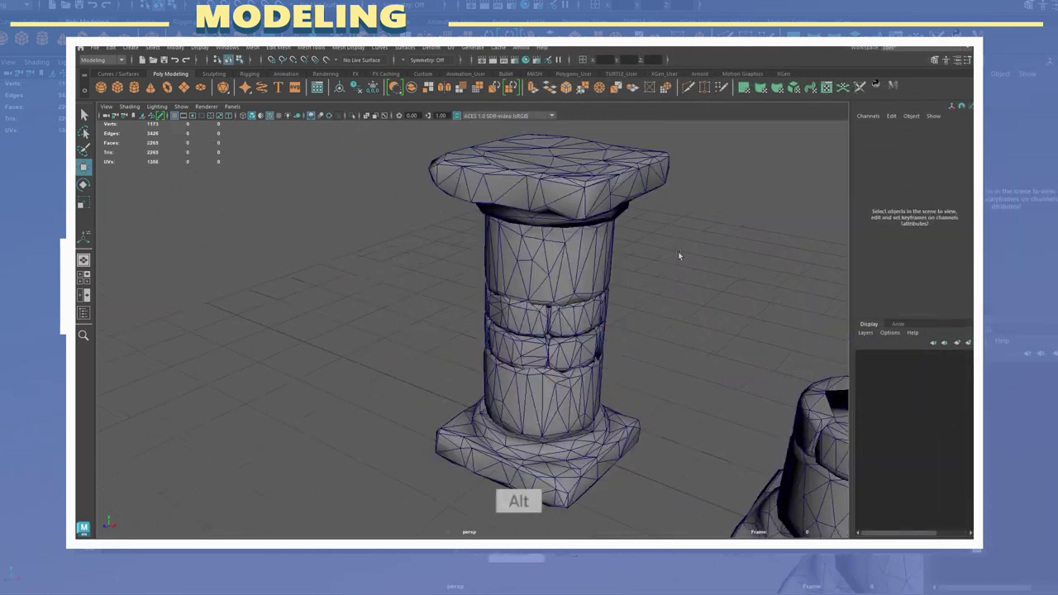
# Step: Add a duplicated drum section above the lower band of the column to build a taller column
pyautogui.keyDown('alt'); pyautogui.moveTo(678, 251); pyautogui.dragTo(628, 240); pyautogui.keyUp('alt')
pyautogui.click(575, 218)
pyautogui.press('e')
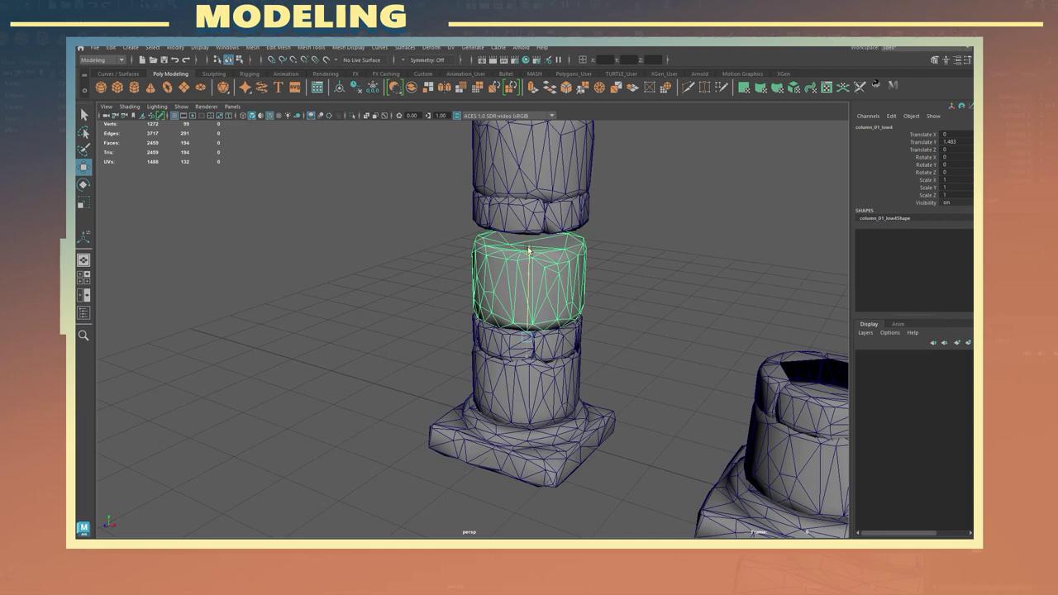
pyautogui.press('e')
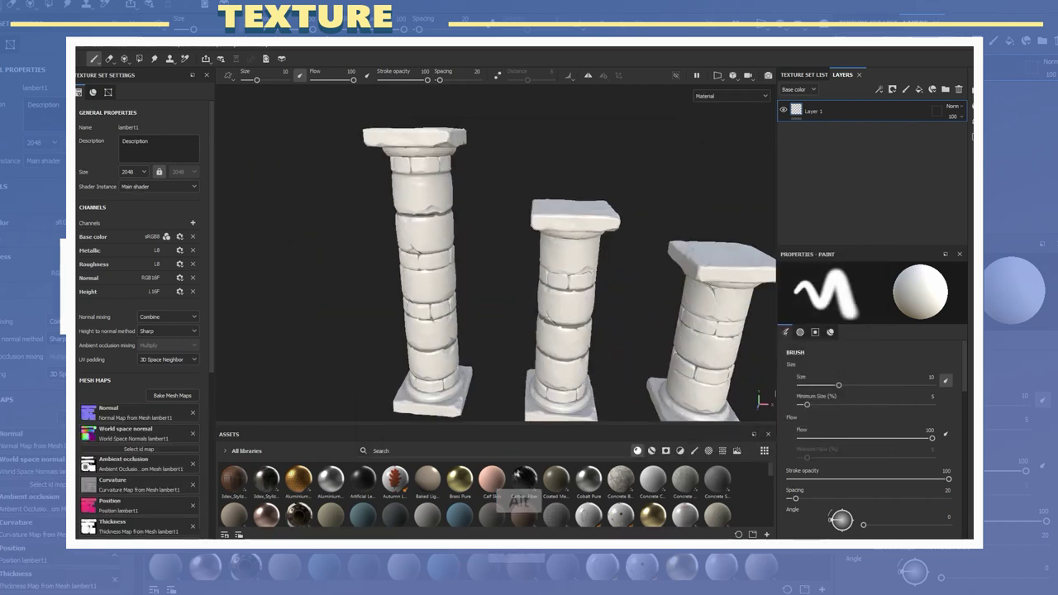
# Step: Switch to Substance Painter, check the columns' ambient occlusion map, and apply the 3dex_Stylized_Material_2.3 smart material
pyautogui.press('b')
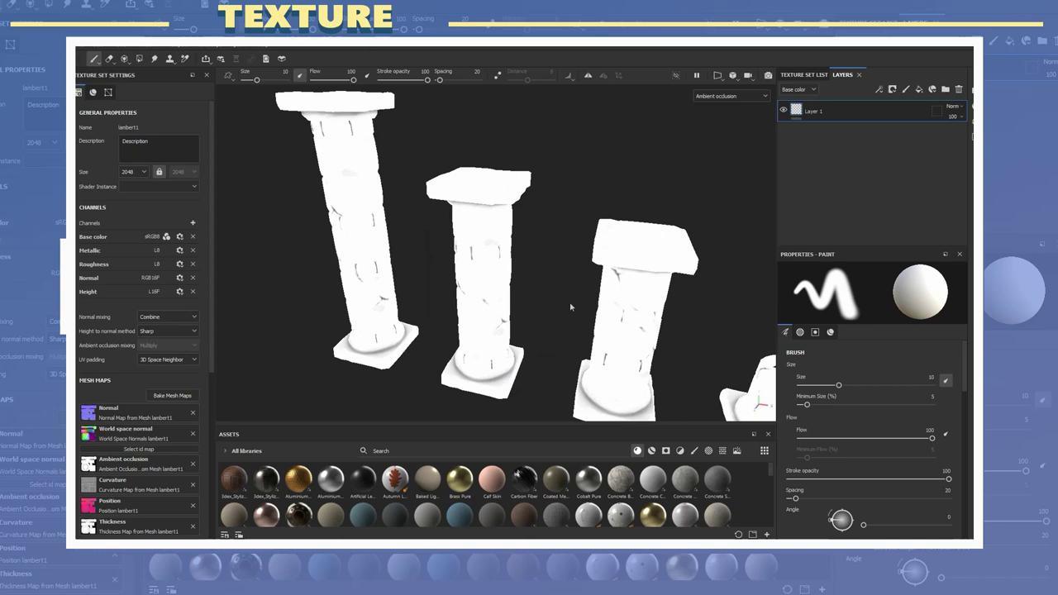
pyautogui.keyDown('alt'); pyautogui.moveTo(571, 302); pyautogui.dragTo(519, 264); pyautogui.keyUp('alt')
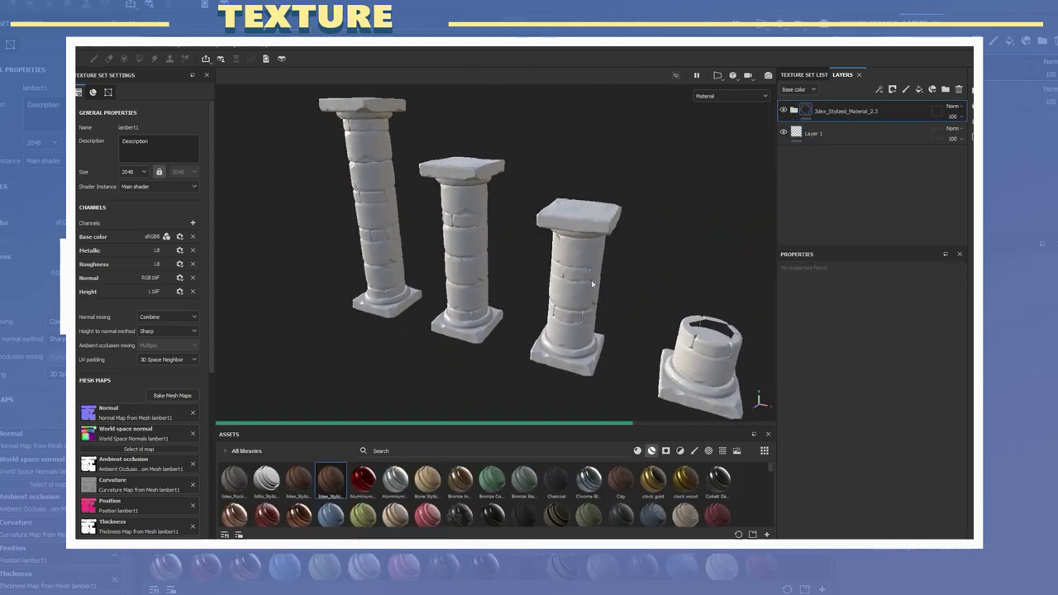
pyautogui.keyDown('alt'); pyautogui.moveTo(592, 285); pyautogui.dragTo(538, 232); pyautogui.keyUp('alt')
pyautogui.scroll(-3, 868, 372)
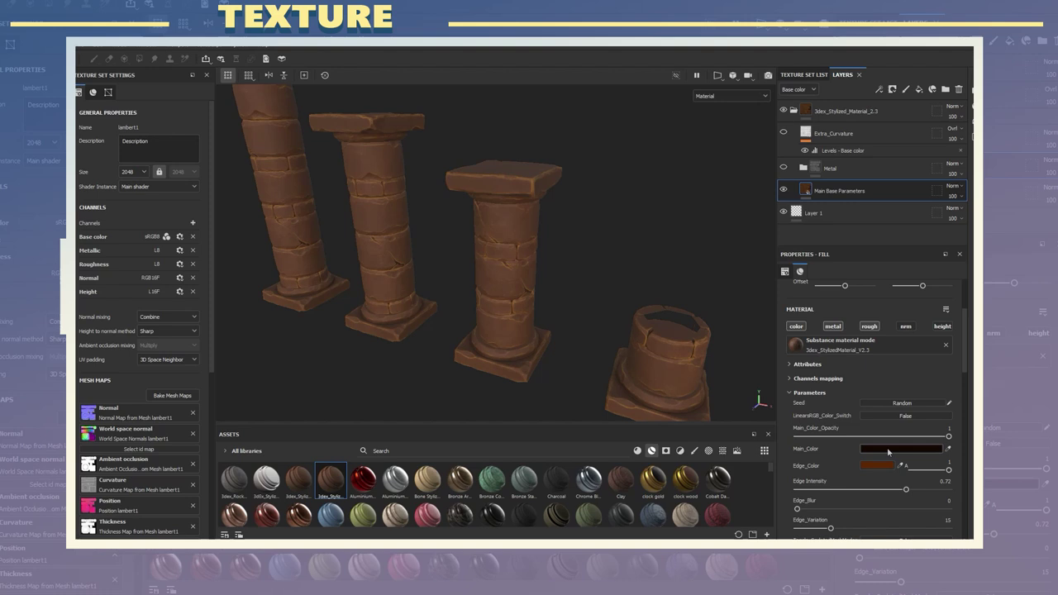
# Step: Change the Main Base Parameters layer's Main_Color to a greyish green and its Edge_Color to a light brown
pyautogui.click(877, 448)
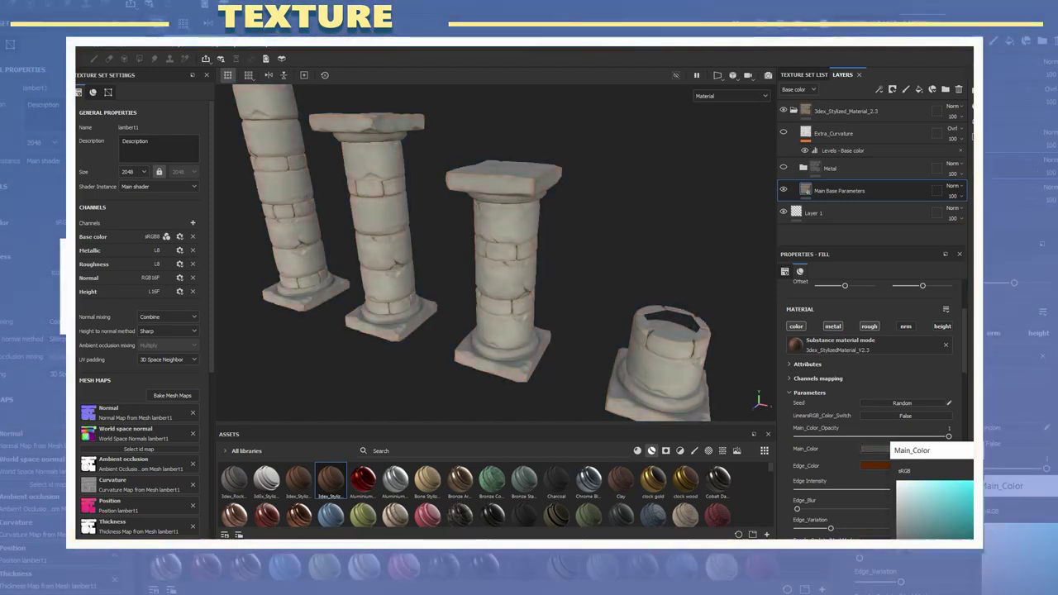
pyautogui.keyDown('alt'); pyautogui.moveTo(595, 281); pyautogui.dragTo(645, 297); pyautogui.keyUp('alt')
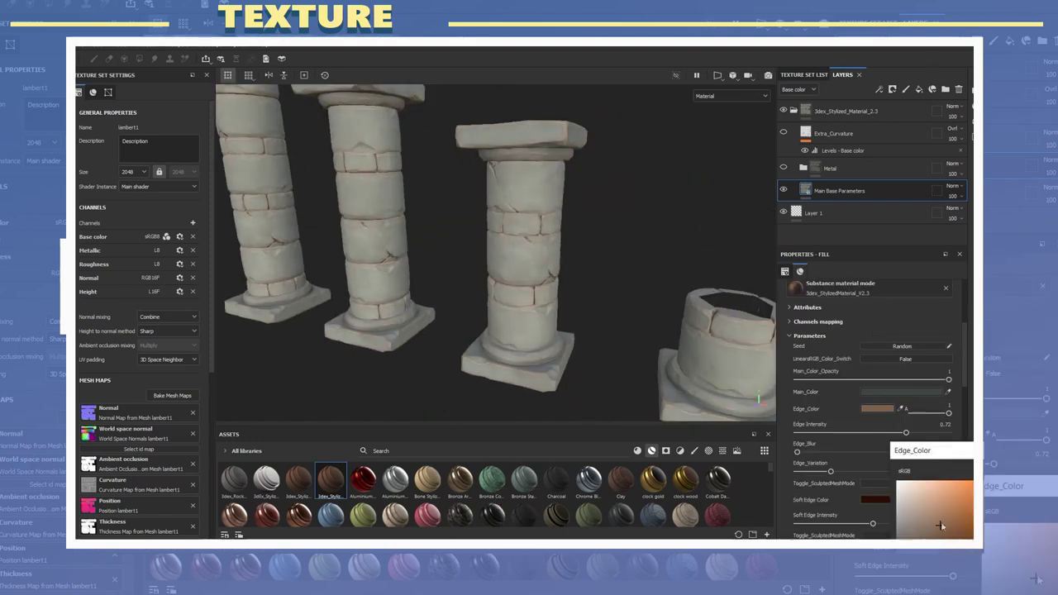
# Step: Set the Main Base Parameters layer's Edge_Color to a muted blue, its Toggle_SculptedMeshMode to True, and its Edge Intensity to 0.37
pyautogui.keyDown('alt'); pyautogui.moveTo(940, 526); pyautogui.dragTo(609, 259); pyautogui.keyUp('alt')
pyautogui.keyDown('alt'); pyautogui.moveTo(938, 519); pyautogui.dragTo(933, 531); pyautogui.keyUp('alt')
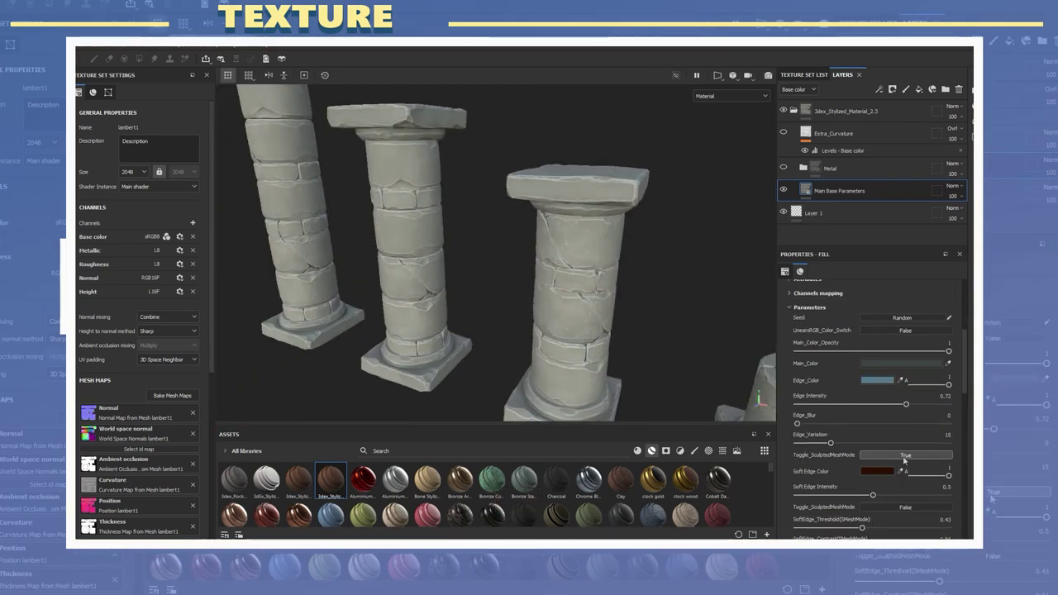
pyautogui.keyDown('alt'); pyautogui.moveTo(853, 406); pyautogui.dragTo(579, 297); pyautogui.keyUp('alt')
pyautogui.scroll(-5, 883, 403)
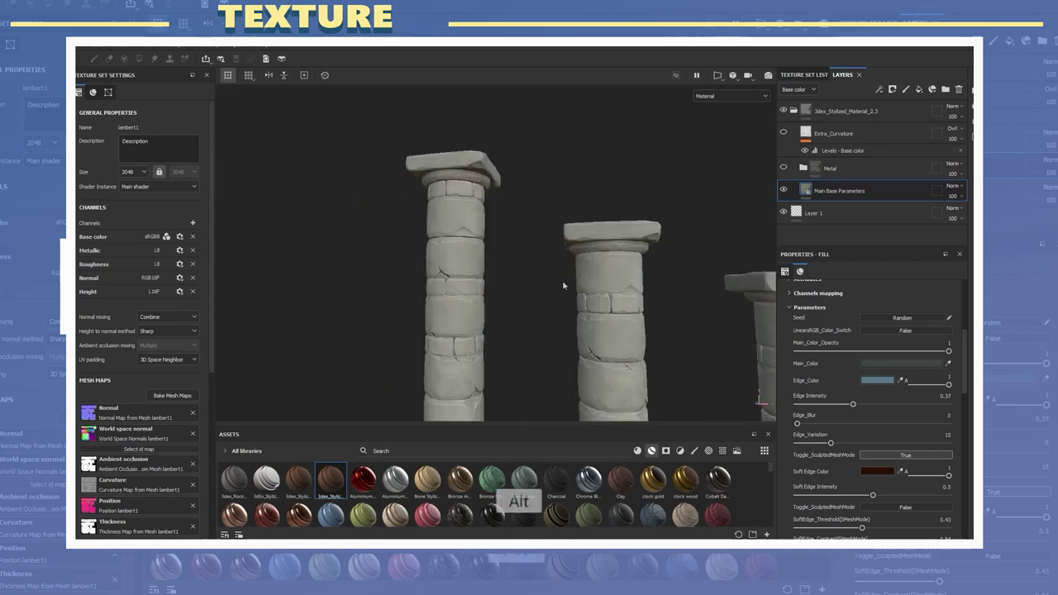
# Step: Duplicate the Main Base Parameters layer and add a fill layer above the copy
pyautogui.keyDown('alt'); pyautogui.moveTo(496, 273); pyautogui.dragTo(661, 265); pyautogui.keyUp('alt')
pyautogui.hotkey('ctrl', 'd')
pyautogui.click(919, 89)
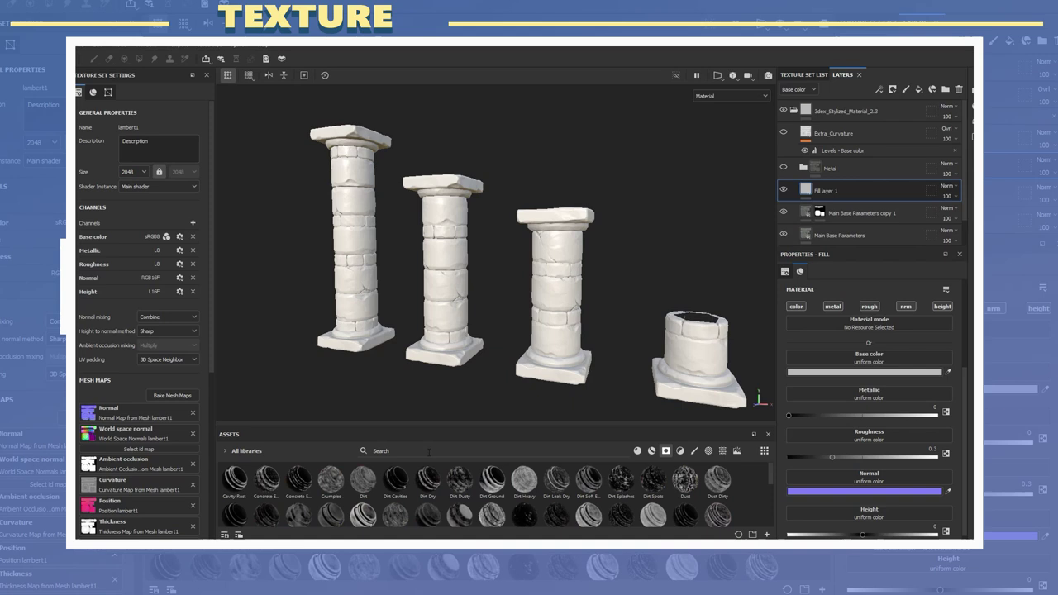
# Step: Apply the Dirt Cavities smart mask to Fill layer 1, adjust its Mask Builder level, and keep only the color and roughness channels active
pyautogui.moveTo(277, 488); pyautogui.dragTo(826, 190)
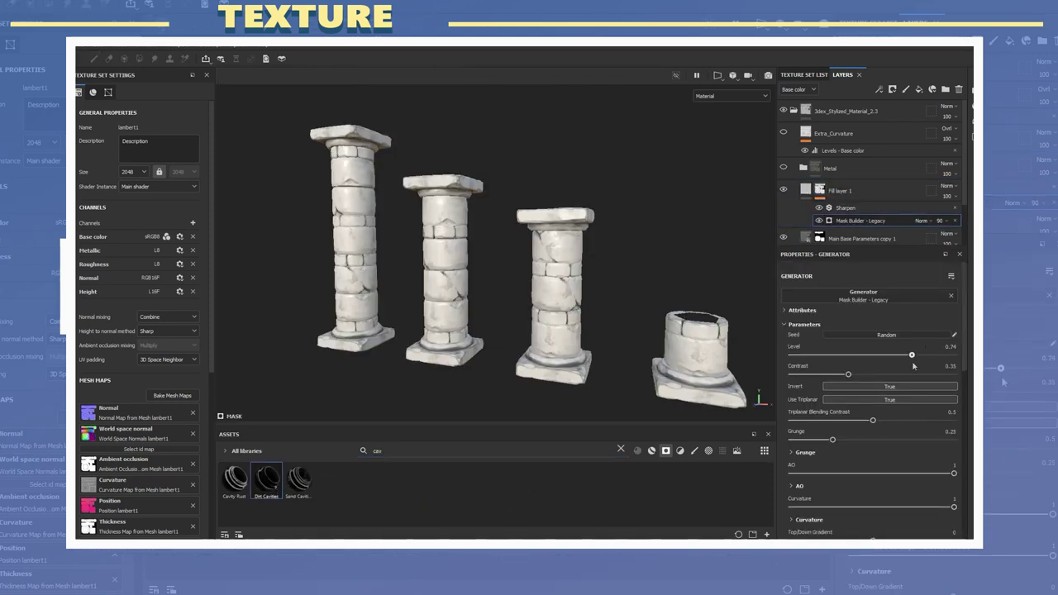
pyautogui.keyDown('alt'); pyautogui.moveTo(496, 248); pyautogui.dragTo(529, 248); pyautogui.keyUp('alt')
pyautogui.click(839, 190)
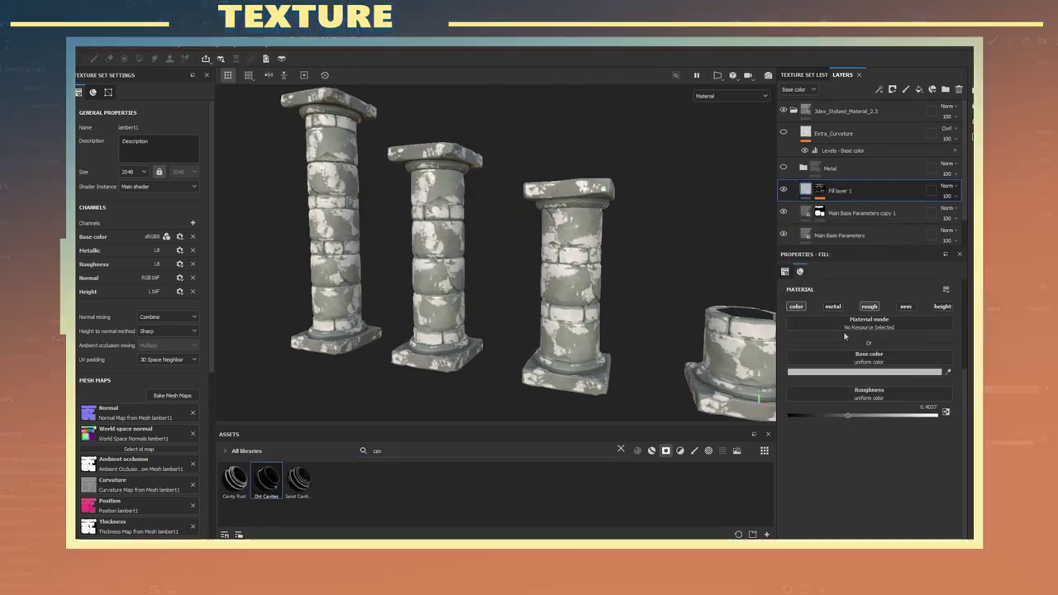
# Step: Change Fill layer 1's base color to a greyish green and lower the layer's opacity to 37
pyautogui.click(864, 372)
pyautogui.moveTo(900, 534); pyautogui.dragTo(934, 537)
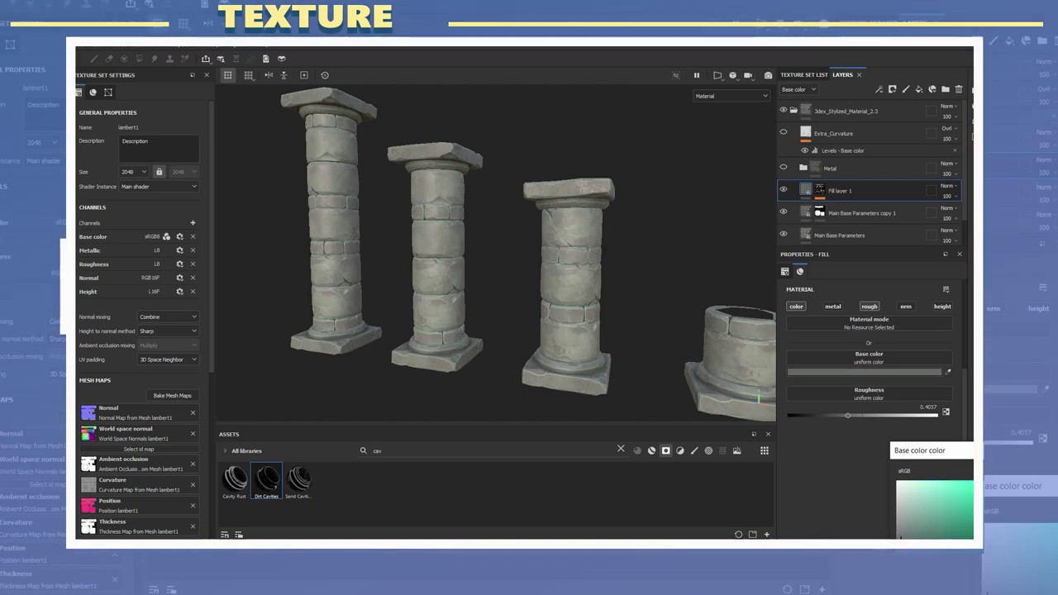
pyautogui.keyDown('shift'); pyautogui.moveTo(529, 248); pyautogui.dragTo(490, 234); pyautogui.keyUp('shift')
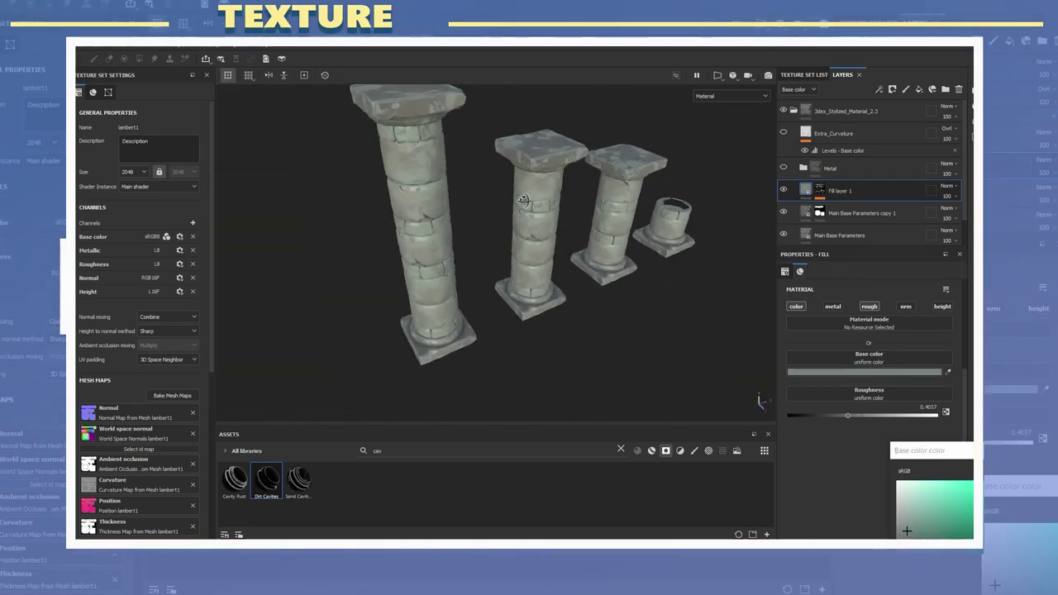
pyautogui.keyDown('shift'); pyautogui.moveTo(523, 200); pyautogui.dragTo(558, 238); pyautogui.keyUp('shift')
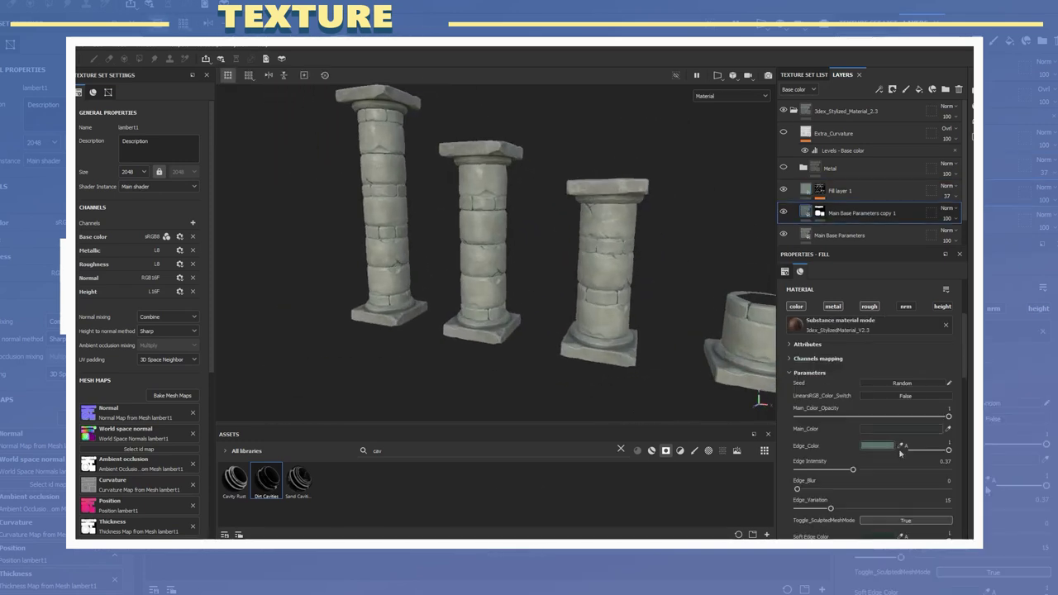
# Step: Adjust the Main_Color of Main Base Parameters copy 1 alongside its muted green Edge_Color and check the tint on the columns
pyautogui.keyDown('alt'); pyautogui.keyDown('shift'); pyautogui.moveTo(582, 279); pyautogui.dragTo(566, 281); pyautogui.keyUp('shift'); pyautogui.keyUp('alt')
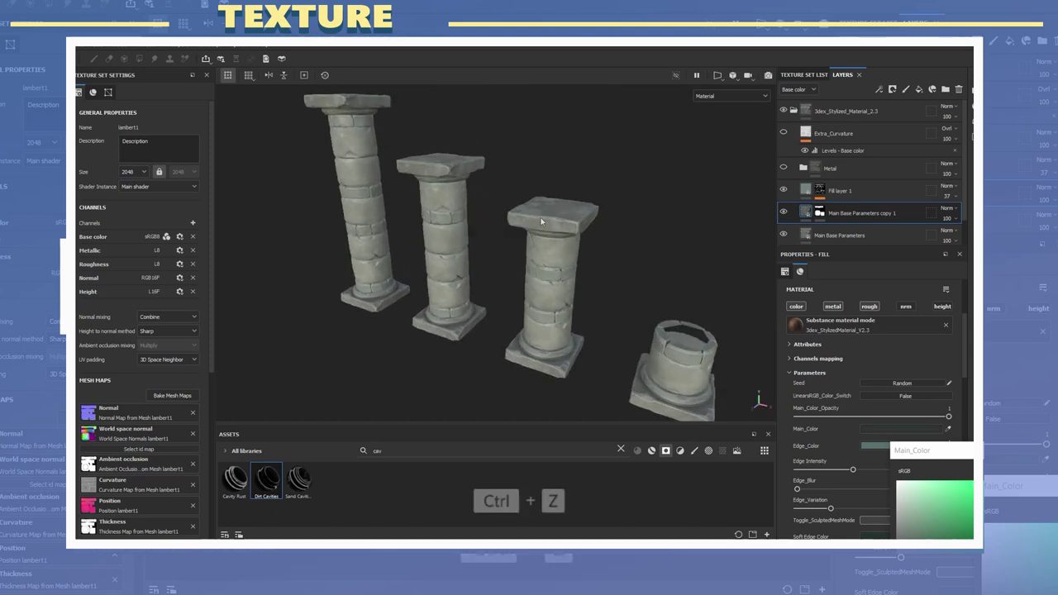
pyautogui.keyDown('alt'); pyautogui.moveTo(542, 221); pyautogui.dragTo(608, 261); pyautogui.keyUp('alt')
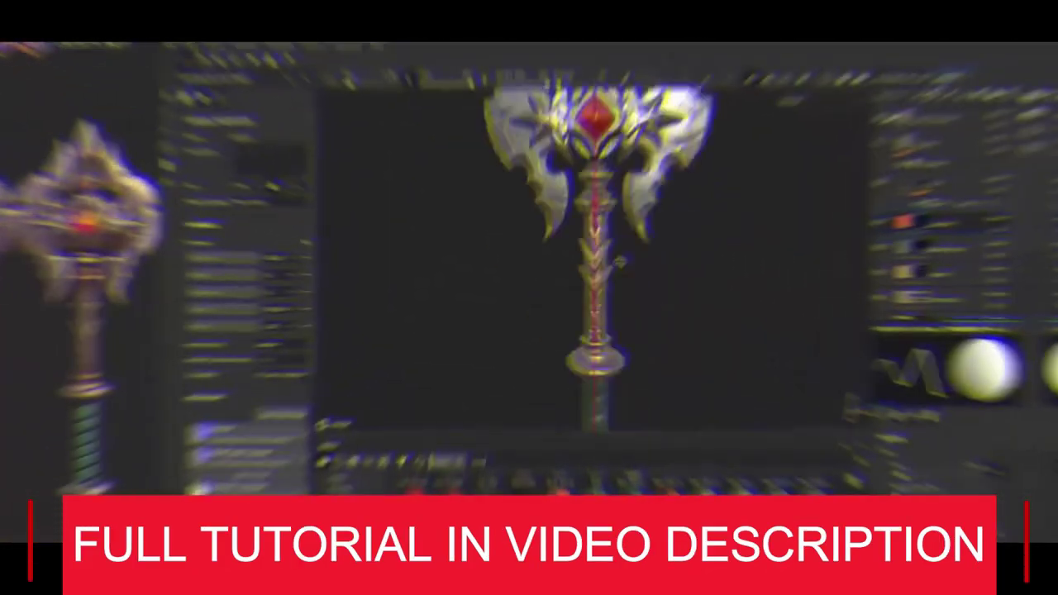
# Step: Turn off painting symmetry on the axe weapon while working on the golden layer's mask
pyautogui.scroll(5, 592, 237)
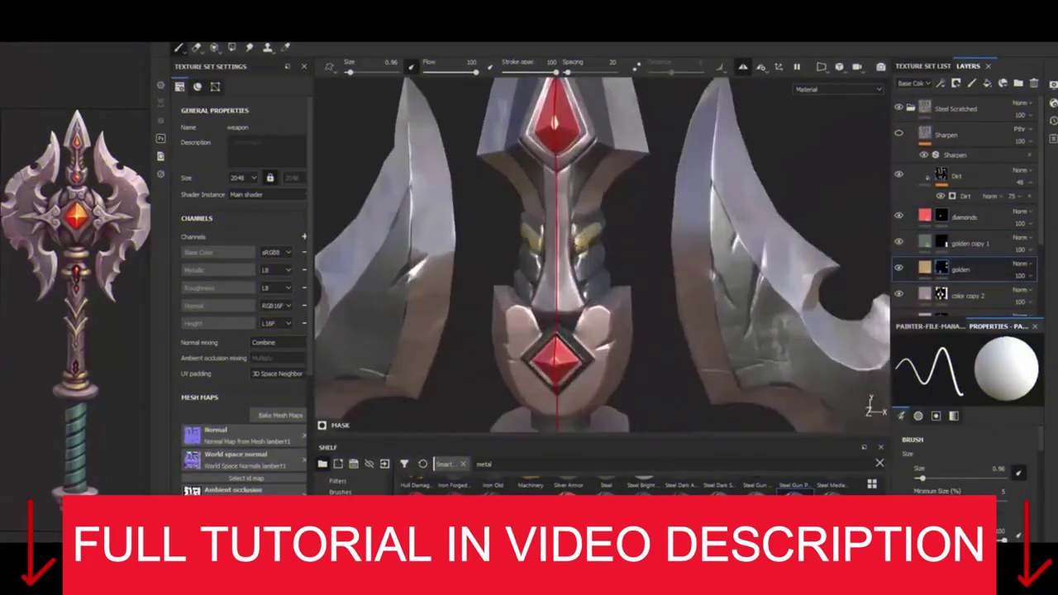
pyautogui.scroll(-5, 592, 237)
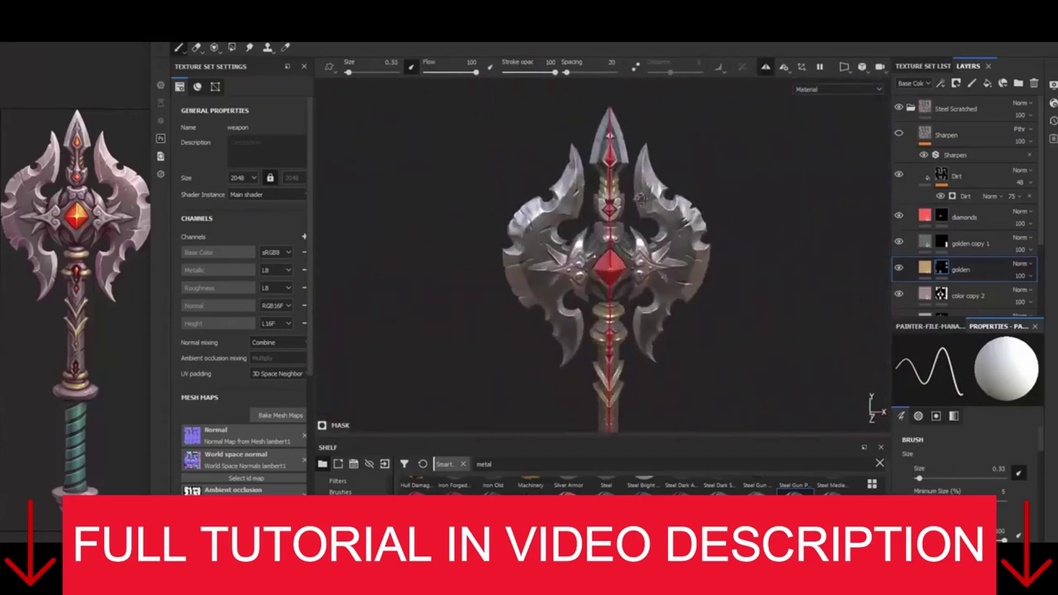
pyautogui.click(767, 67)
pyautogui.scroll(3, 577, 233)
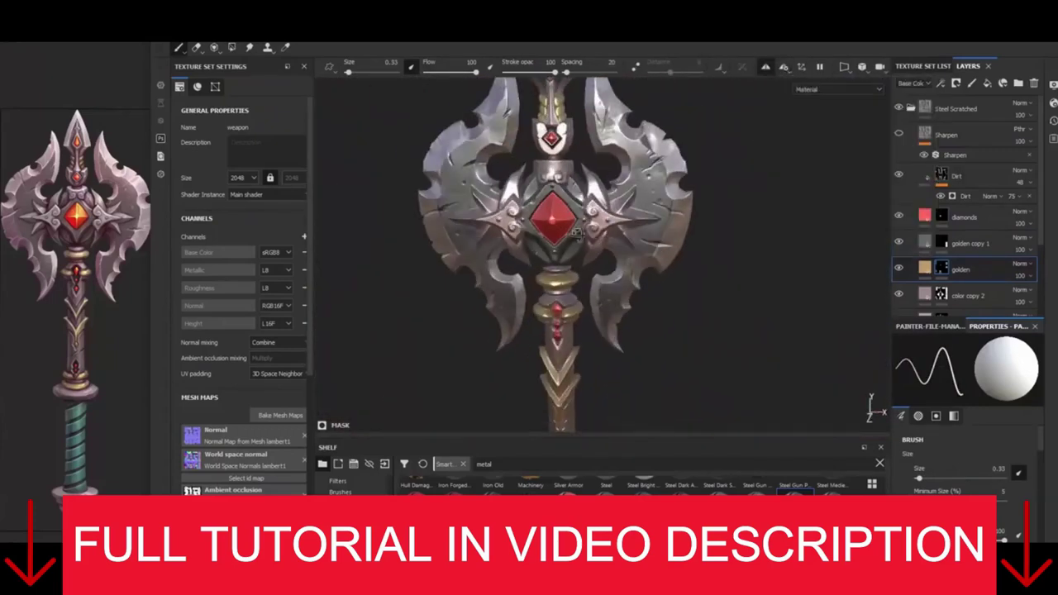